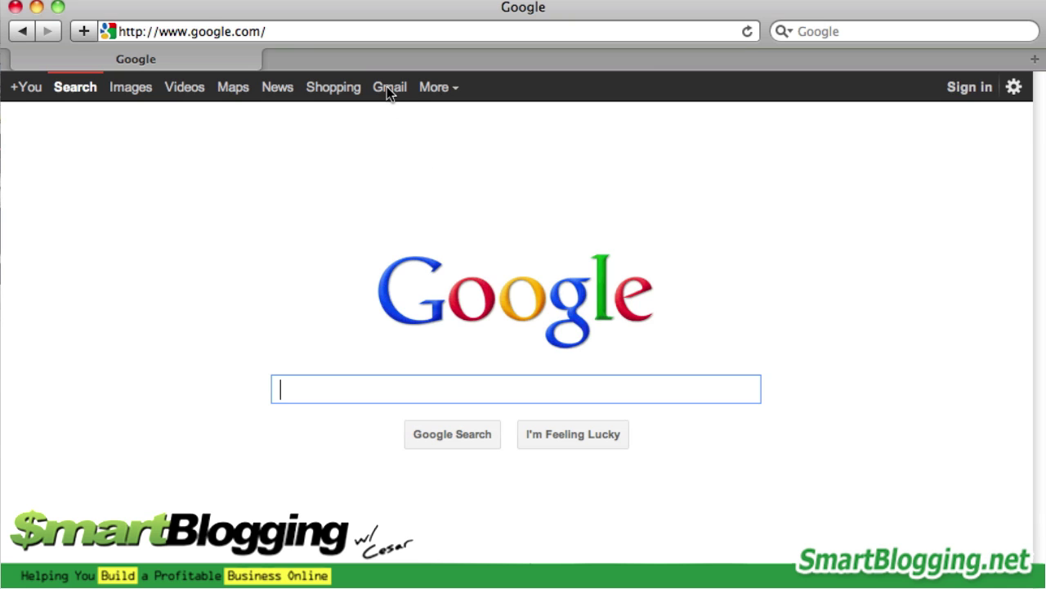
# Go from the Google home page to Gmail's new Google Account form and scroll to its fields
pyautogui.click(388, 90)
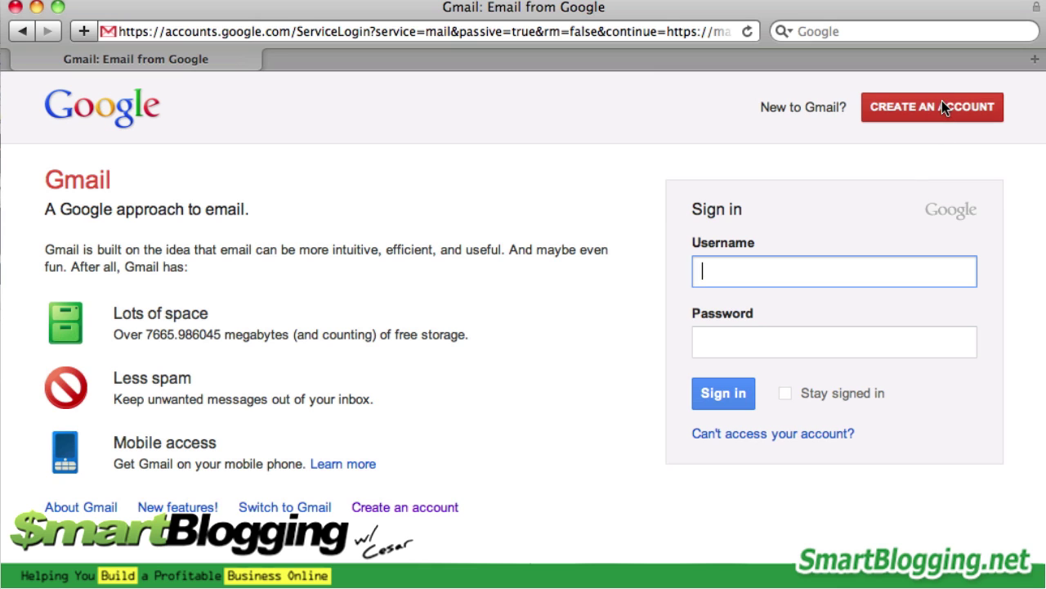
pyautogui.click(942, 101)
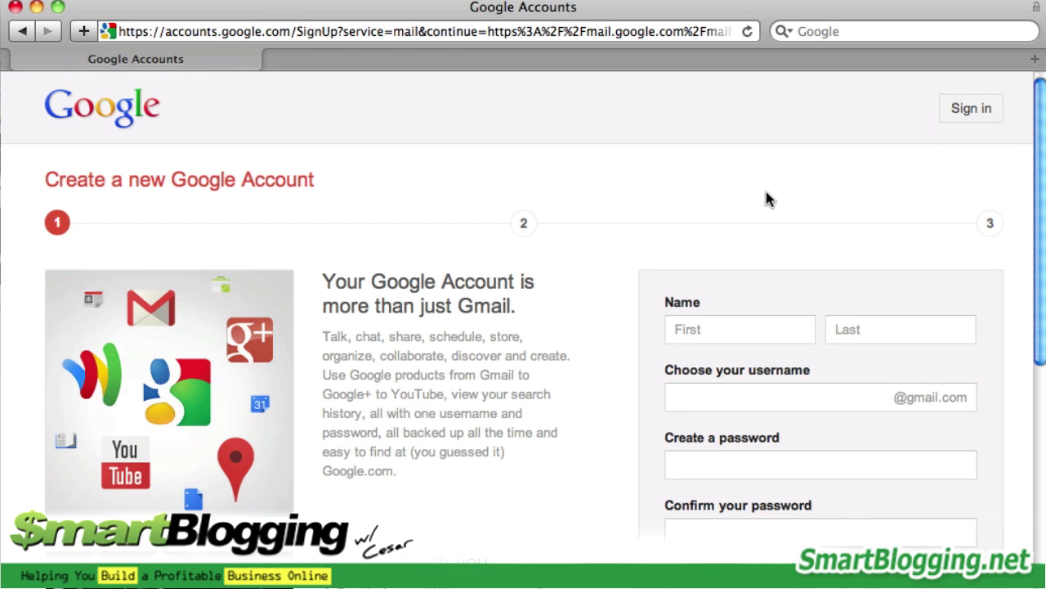
pyautogui.scroll(-5, 899, 217)
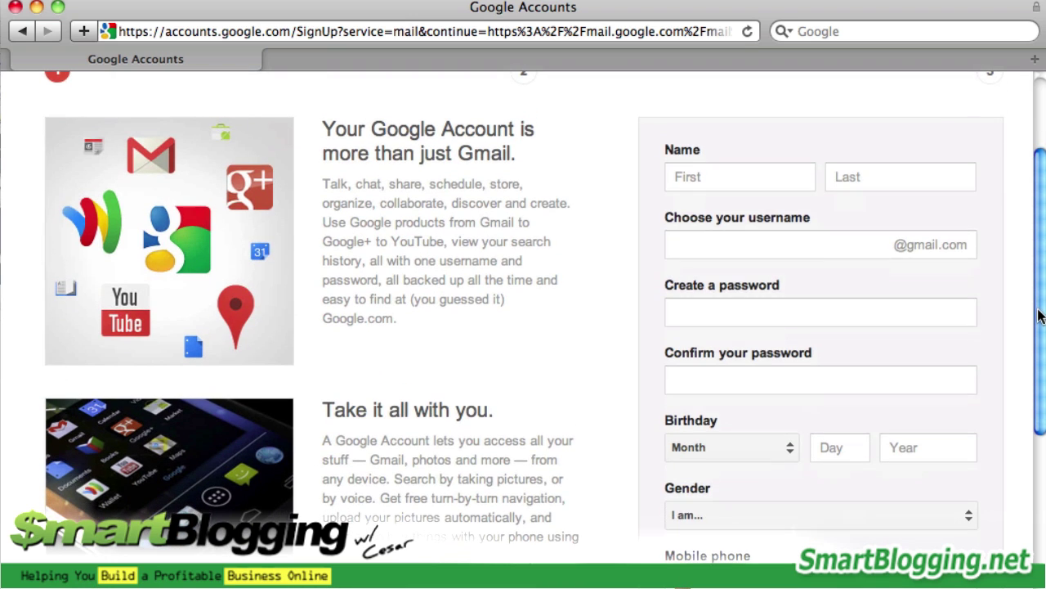
# Enter the account holder's first name and last initial
pyautogui.click(747, 179)
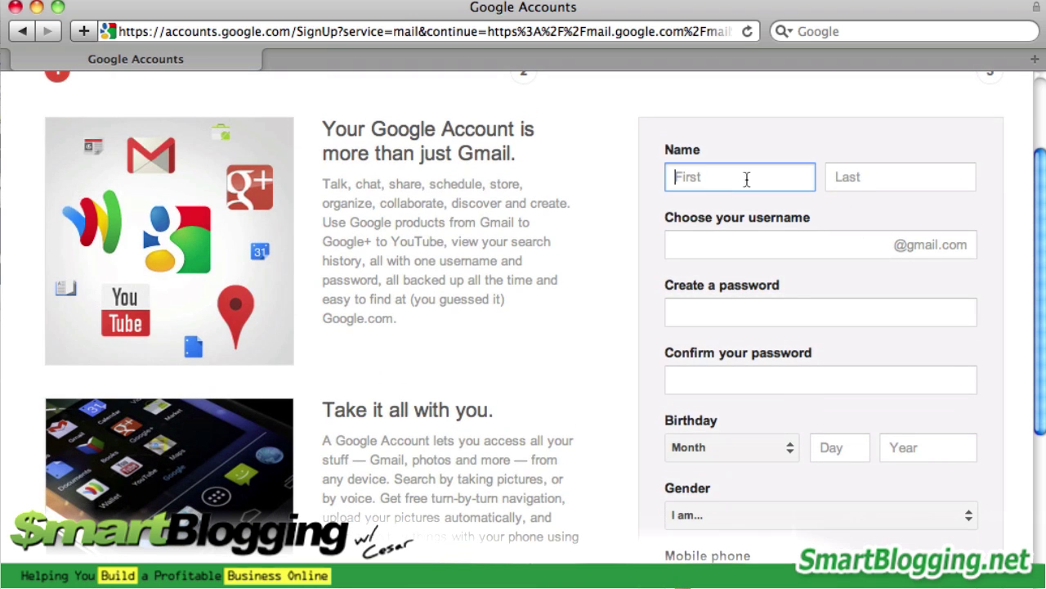
pyautogui.write('Cesar')
pyautogui.press('Tab')
pyautogui.write('T')
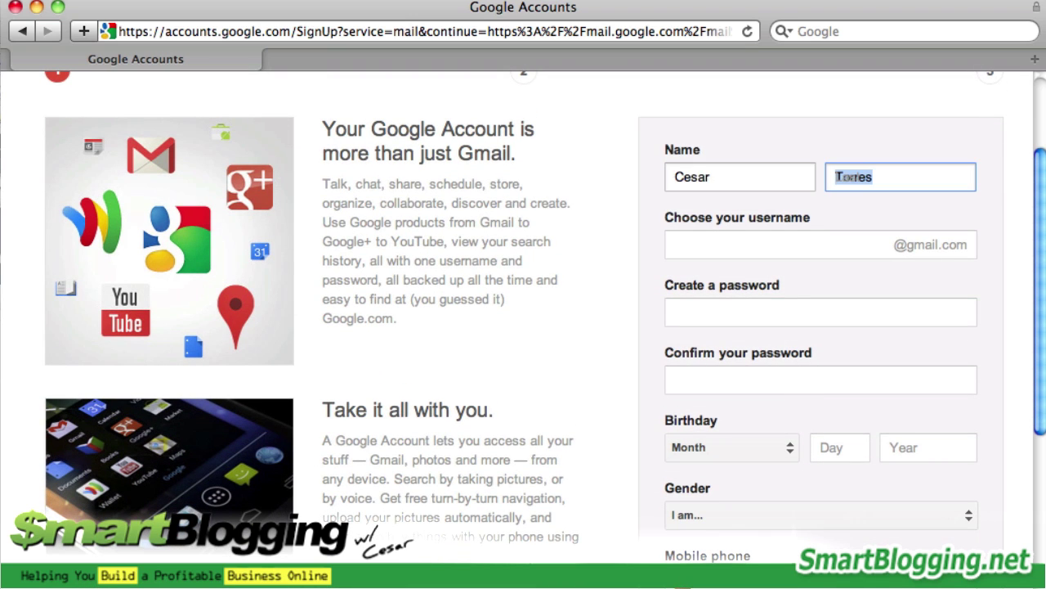
# Enter a network-marketing username and have it checked; it is reported as taken
pyautogui.click(734, 249)
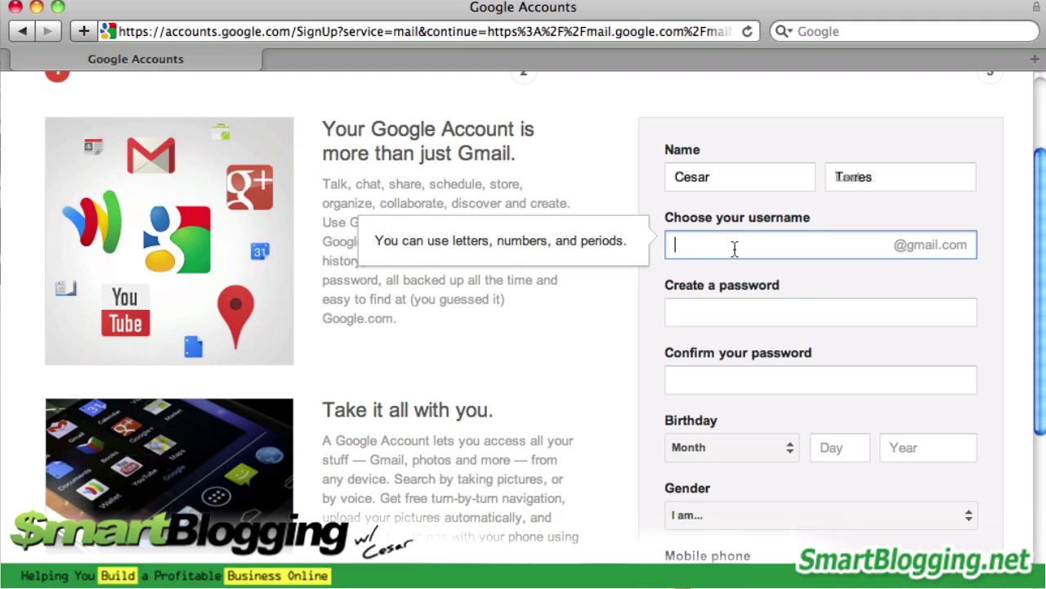
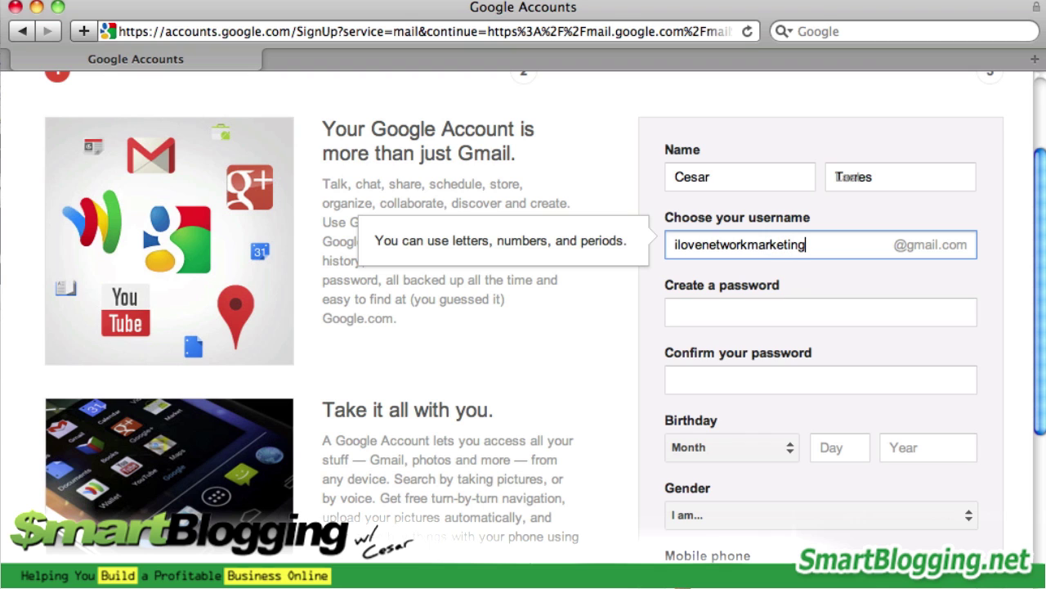
pyautogui.click(821, 312)
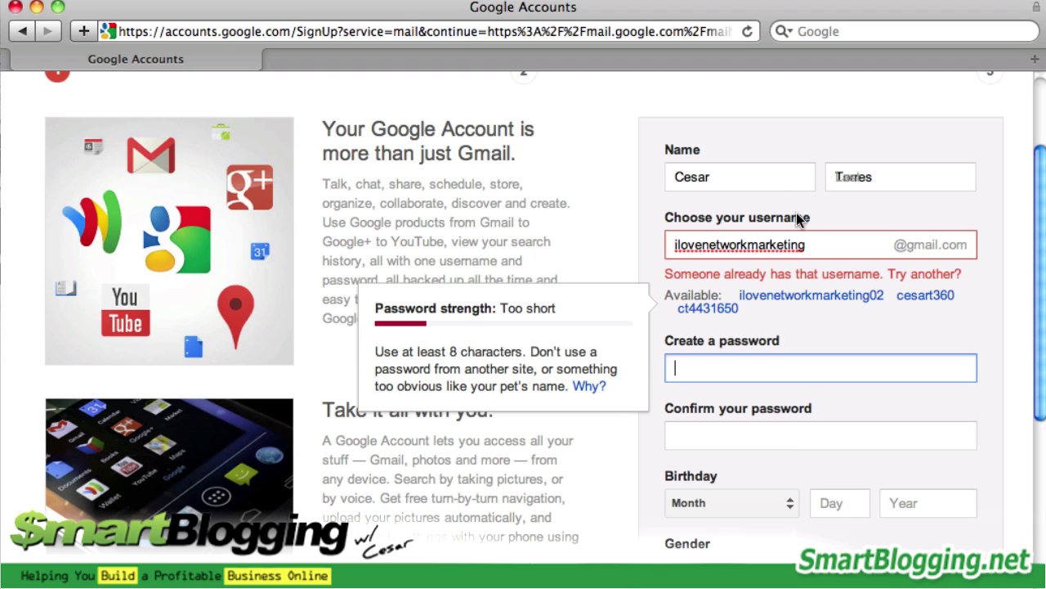
# Try the network-marketing username with 'pro' and then 'training' endings, checking each
pyautogui.doubleClick(816, 245)
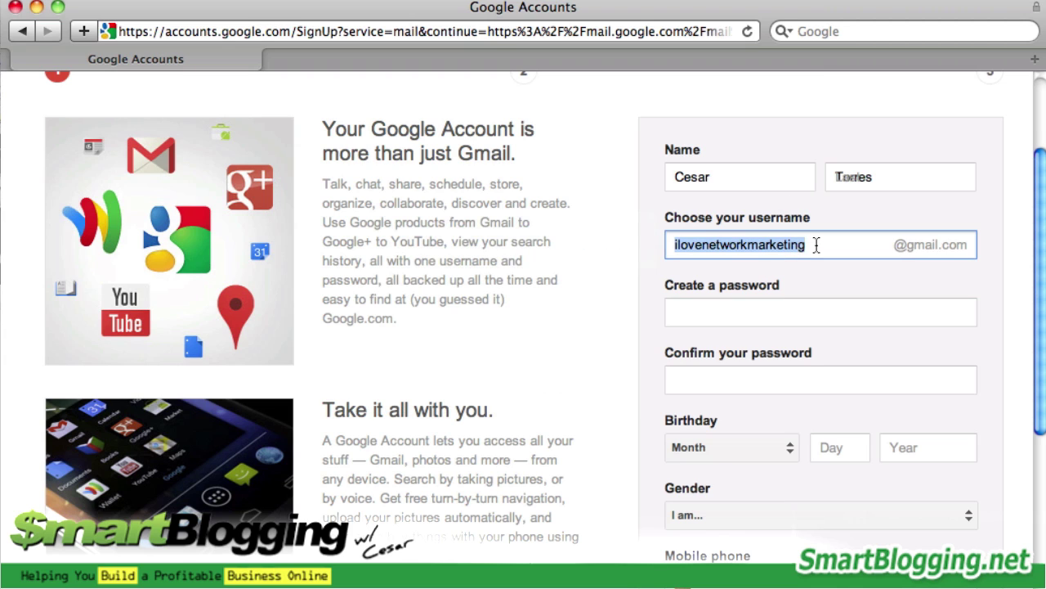
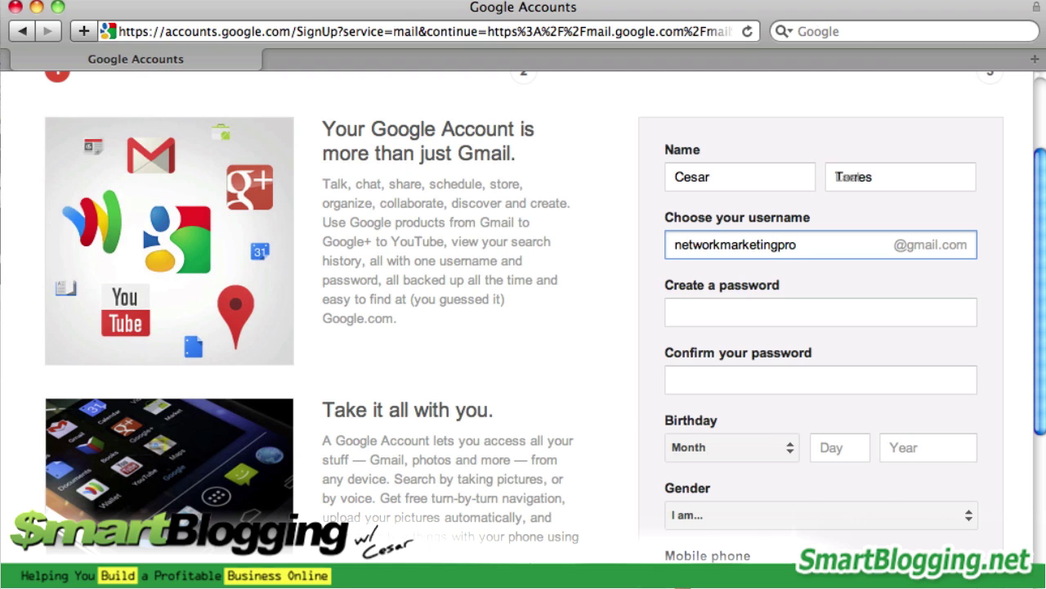
pyautogui.press('Tab')
pyautogui.click(811, 252)
pyautogui.press('BackSpace')
pyautogui.press('BackSpace')
pyautogui.press('BackSpace')
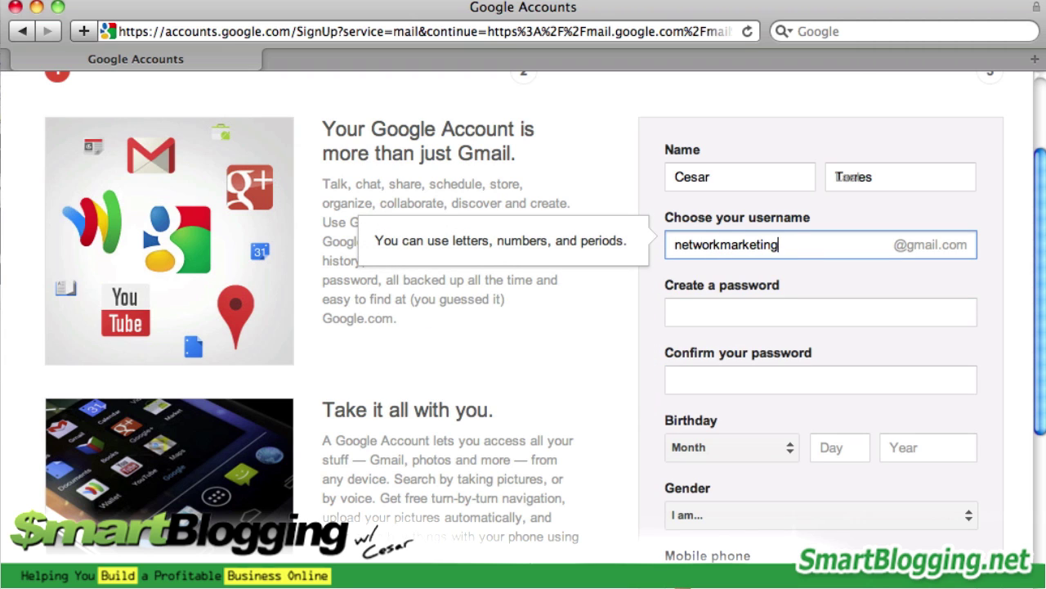
pyautogui.write('training')
pyautogui.press('Tab')
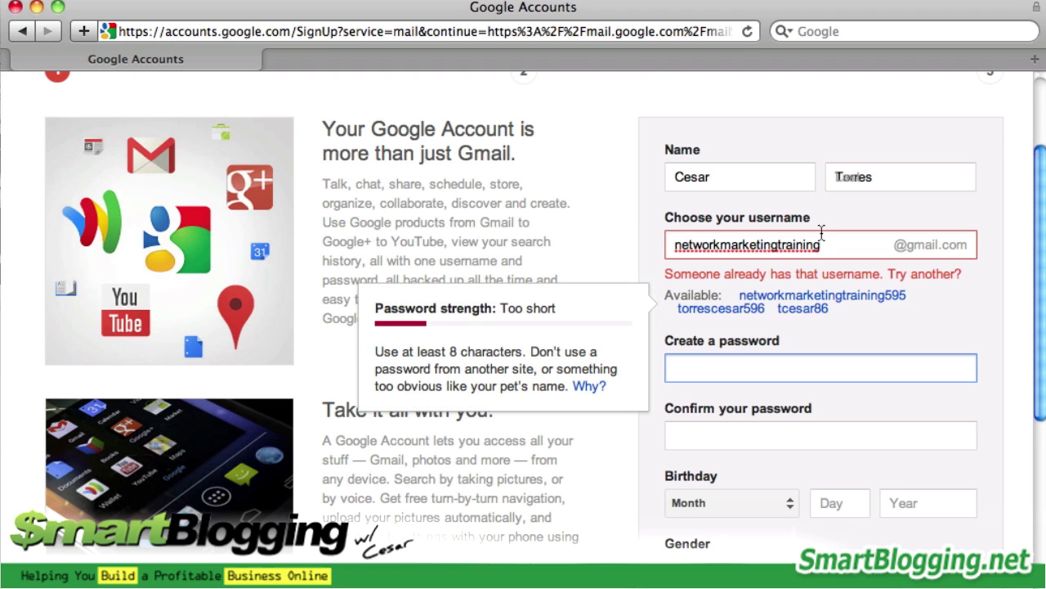
# Try 'mlm' and 'professional' endings on the username, which is also reported as taken
pyautogui.click(827, 253)
pyautogui.press('BackSpace')
pyautogui.press('BackSpace')
pyautogui.press('BackSpace')
pyautogui.press('BackSpace')
pyautogui.press('BackSpace')
pyautogui.press('BackSpace')
pyautogui.press('BackSpace')
pyautogui.press('BackSpace')
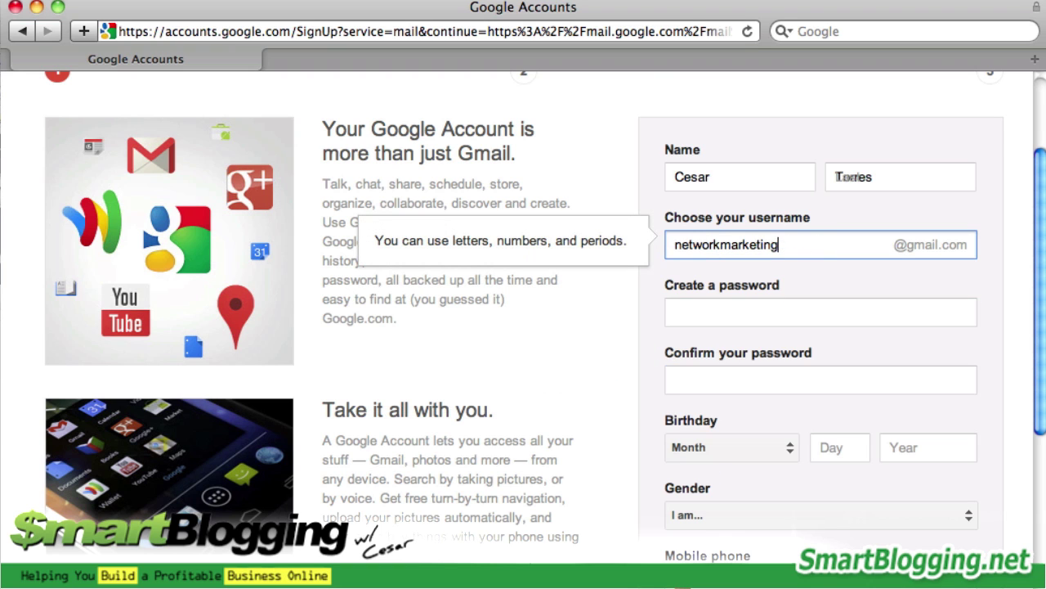
pyautogui.write('mlm')
pyautogui.press('BackSpace')
pyautogui.press('BackSpace')
pyautogui.press('BackSpace')
pyautogui.press('BackSpace')
pyautogui.write('gprofessional')
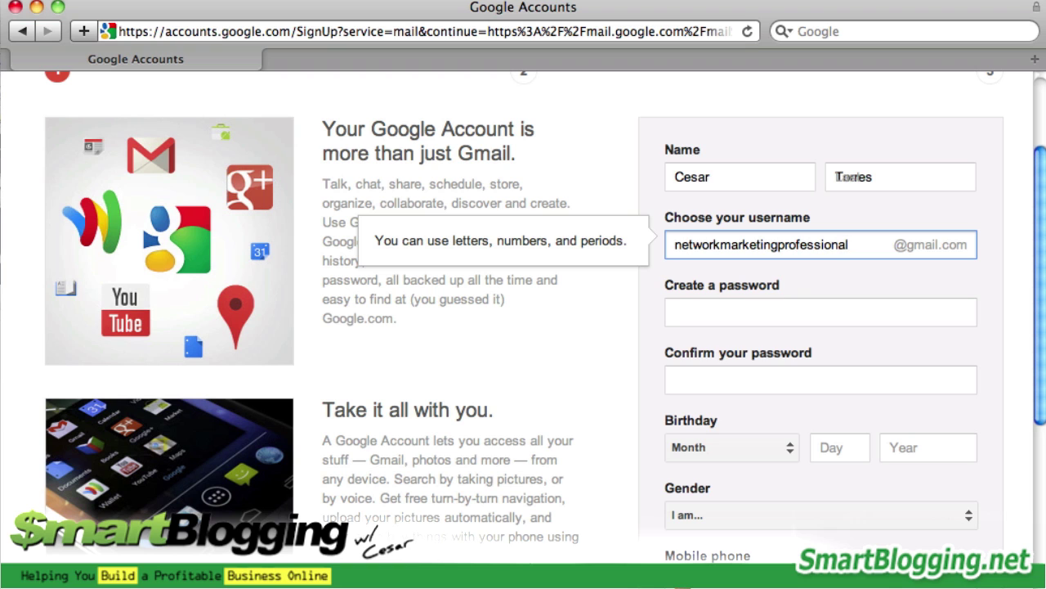
pyautogui.press('Tab')
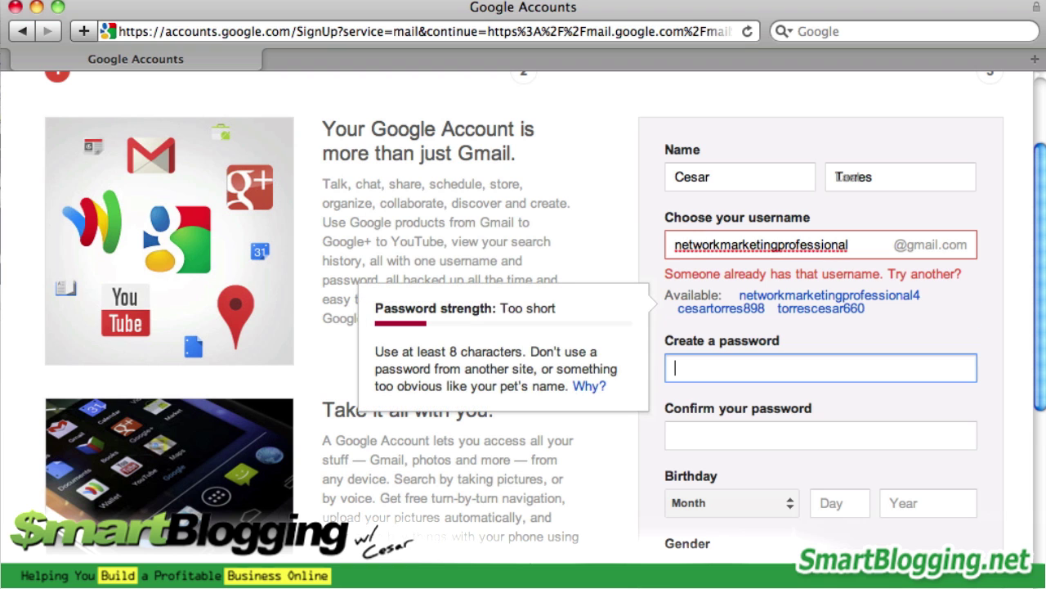
# Try the username with a 'guru' ending, find it taken, and erase that ending
pyautogui.click(850, 248)
pyautogui.press('BackSpace')
pyautogui.press('BackSpace')
pyautogui.press('BackSpace')
pyautogui.press('BackSpace')
pyautogui.press('BackSpace')
pyautogui.press('BackSpace')
pyautogui.press('BackSpace')
pyautogui.press('BackSpace')
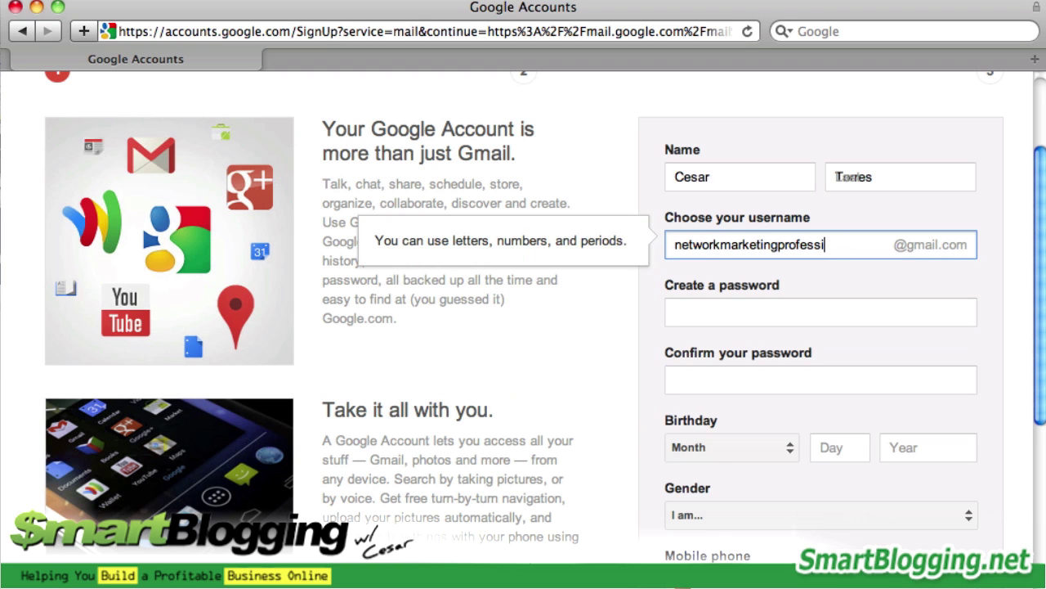
pyautogui.press('BackSpace')
pyautogui.press('BackSpace')
pyautogui.press('BackSpace')
pyautogui.press('BackSpace')
pyautogui.write('guru')
pyautogui.press('Tab')
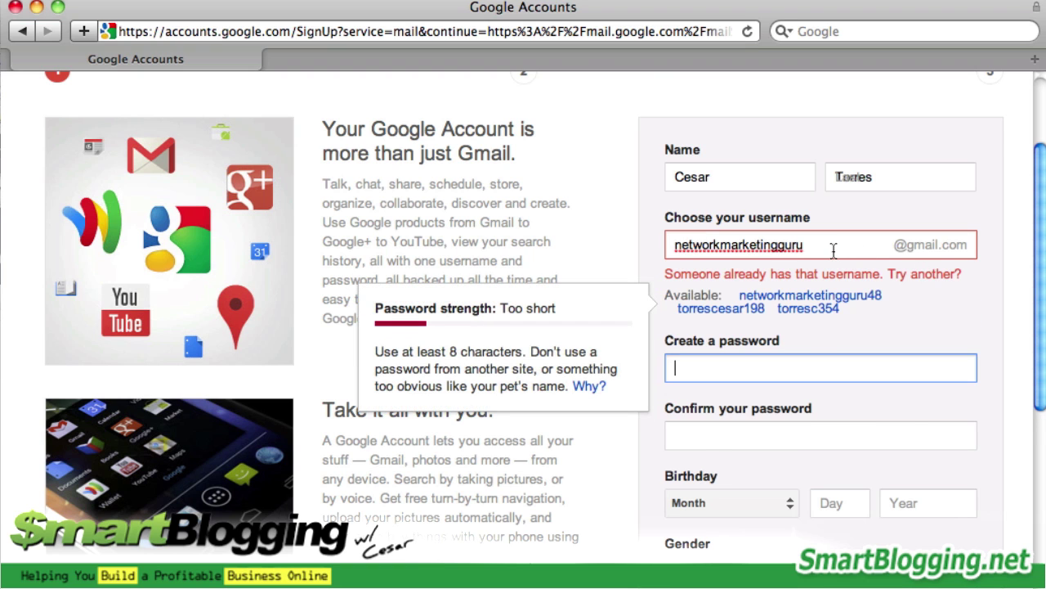
pyautogui.click(838, 247)
pyautogui.press('BackSpace')
pyautogui.press('BackSpace')
pyautogui.press('BackSpace')
pyautogui.press('BackSpace')
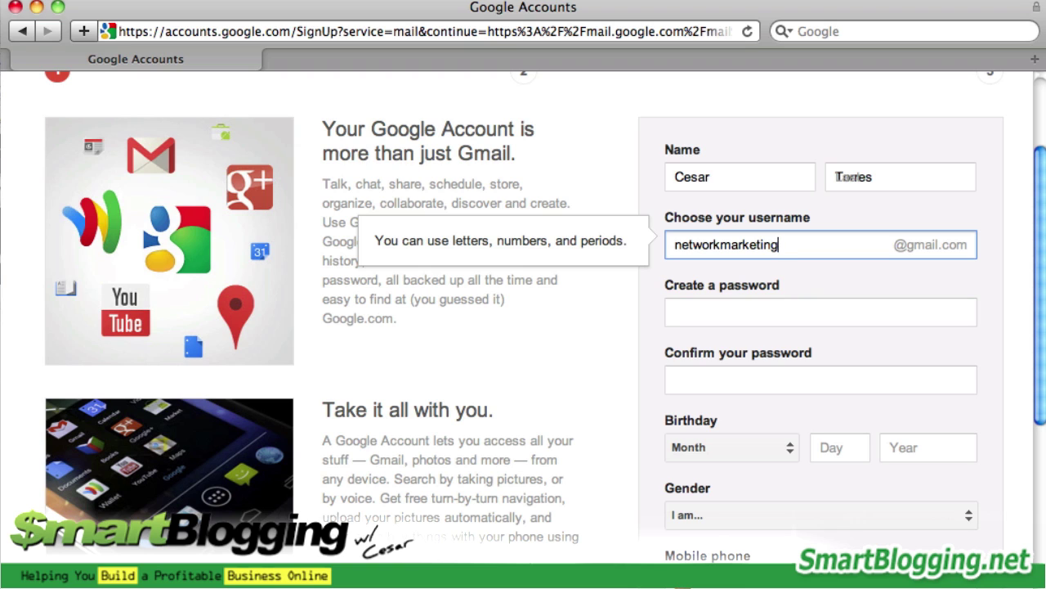
# Try an 'online' ending, then recheck the plain network-marketing username, which is also taken
pyautogui.write('online')
pyautogui.click(821, 311)
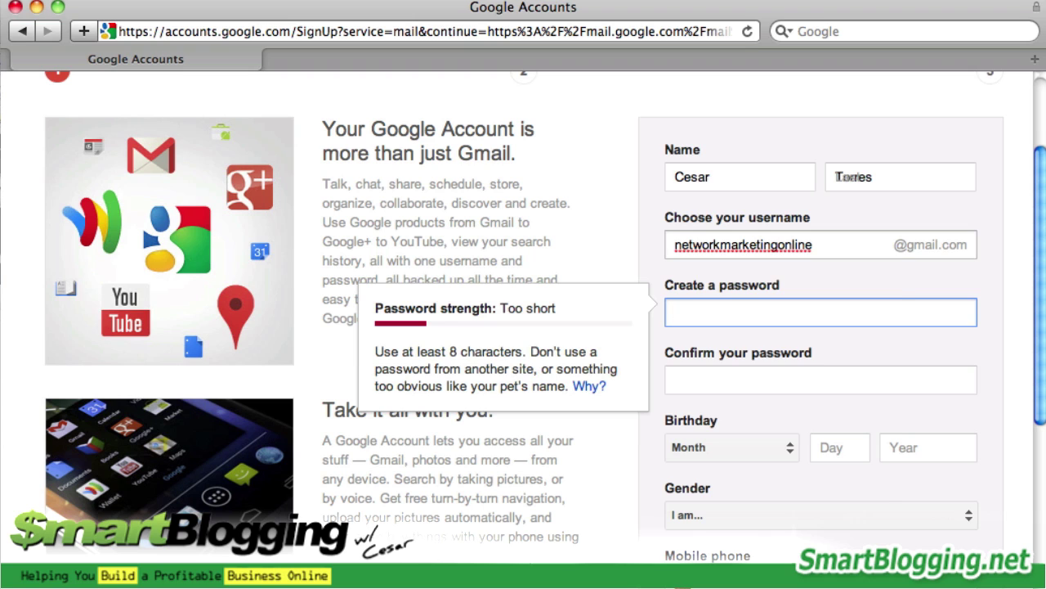
pyautogui.click(816, 243)
pyautogui.press('BackSpace')
pyautogui.press('BackSpace')
pyautogui.press('BackSpace')
pyautogui.press('BackSpace')
pyautogui.press('BackSpace')
pyautogui.press('BackSpace')
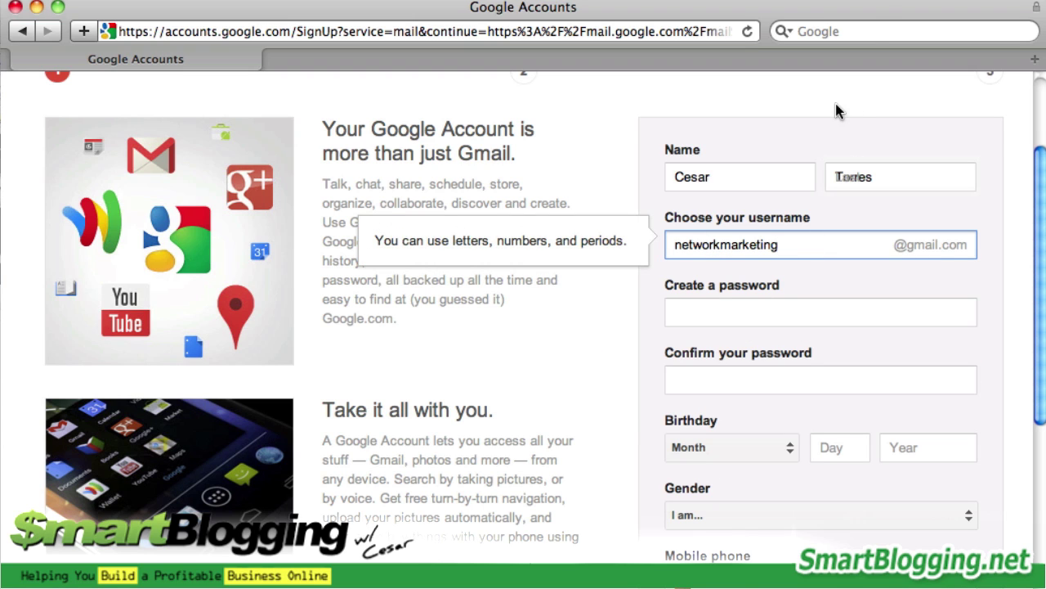
pyautogui.click(873, 12)
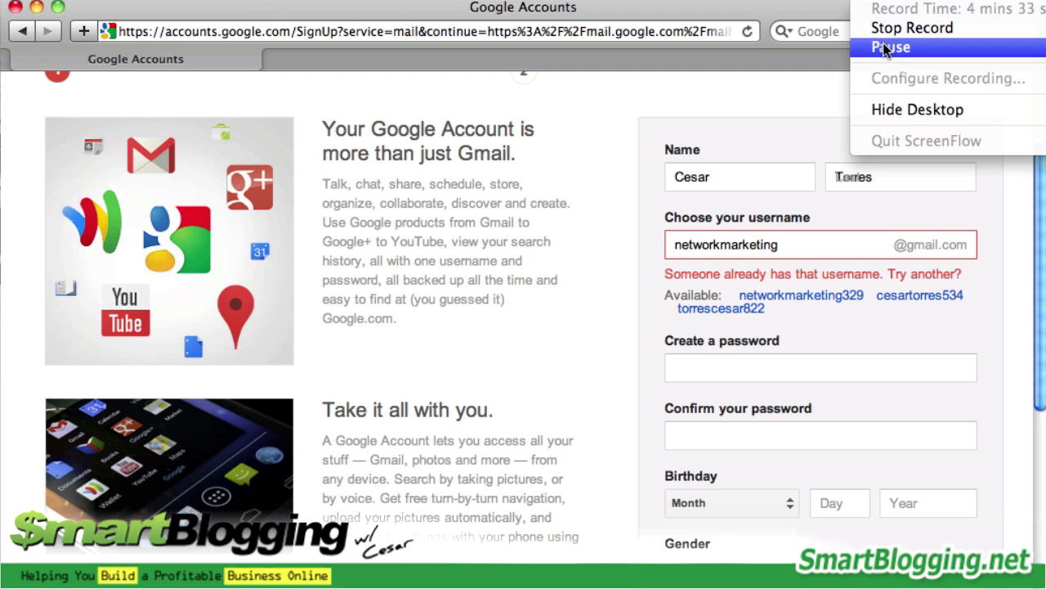
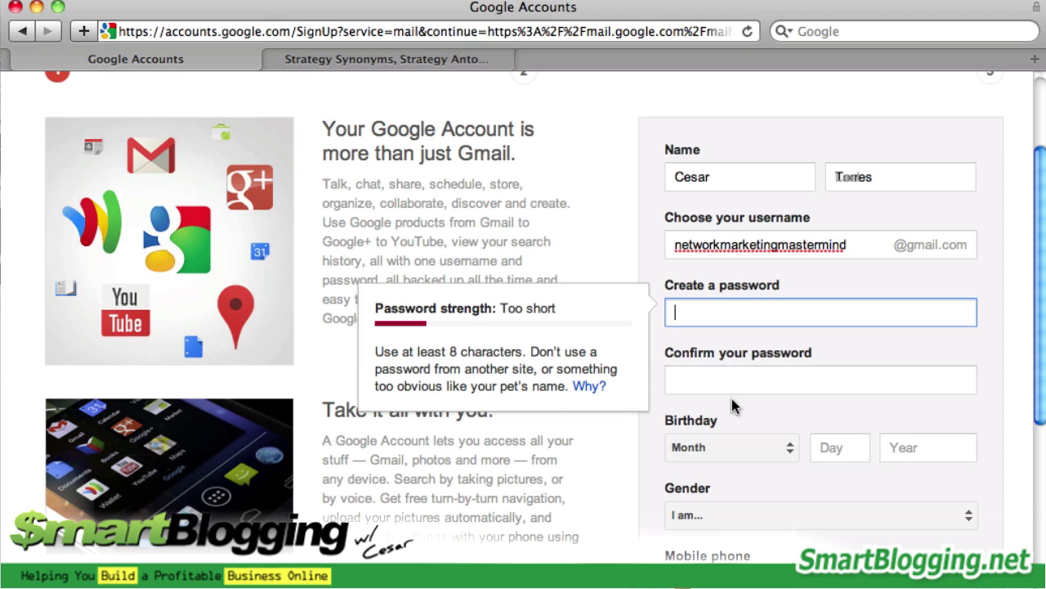
# Place the cursor in the Create a password field after entering the name and username
pyautogui.click(708, 317)
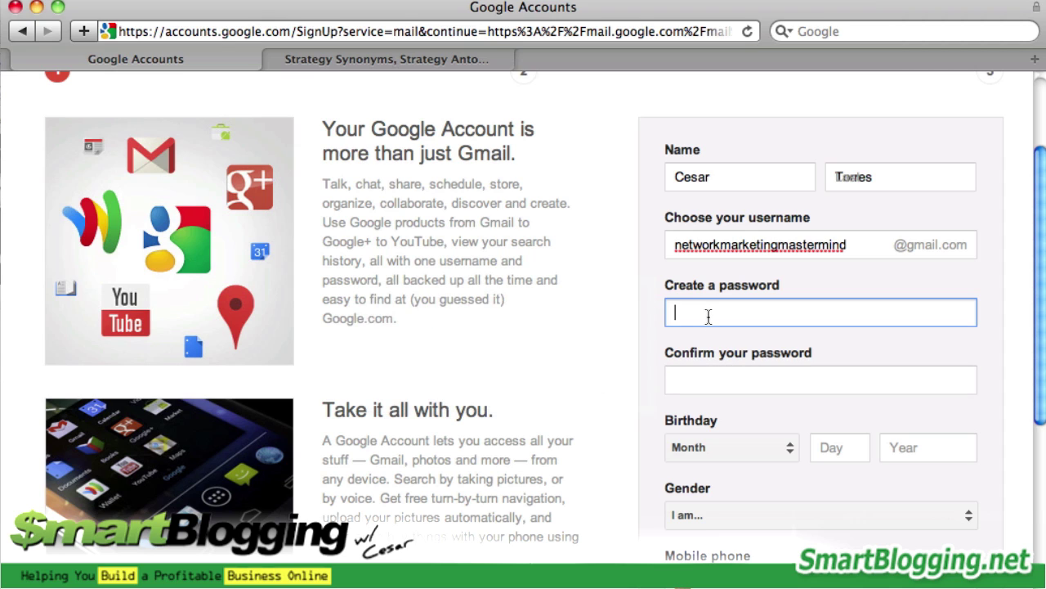
pyautogui.click(397, 62)
pyautogui.moveTo(1040, 489); pyautogui.dragTo(1036, 100)
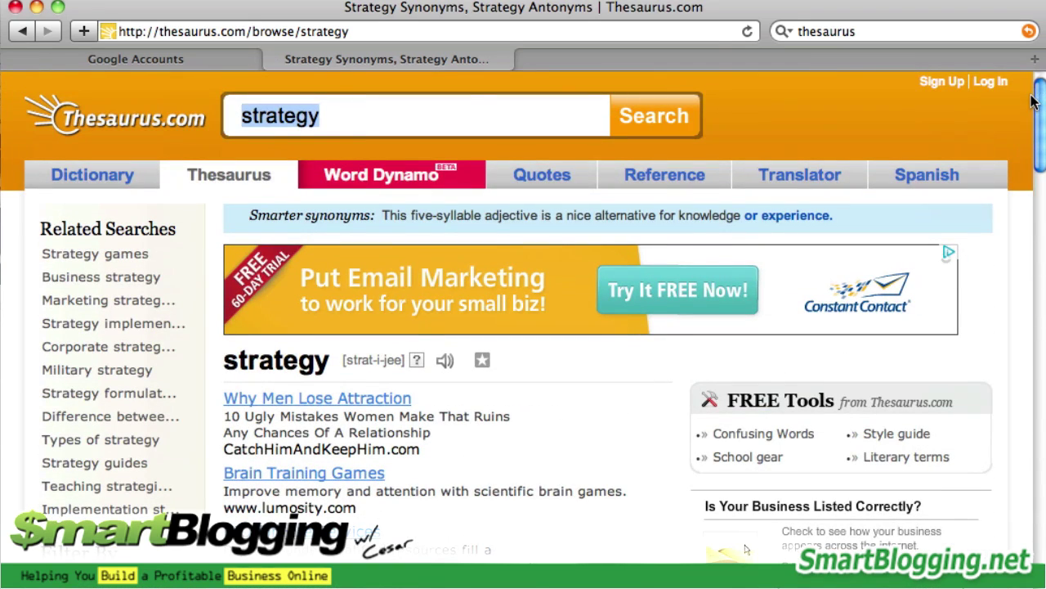
pyautogui.click(338, 128)
pyautogui.moveTo(1042, 127); pyautogui.dragTo(1037, 384)
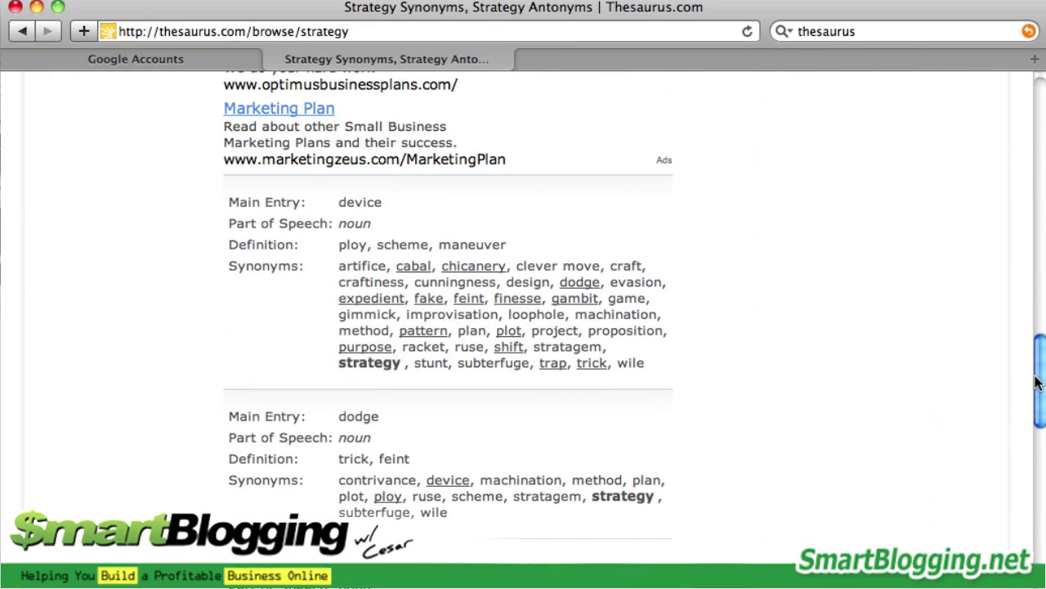
pyautogui.click(109, 59)
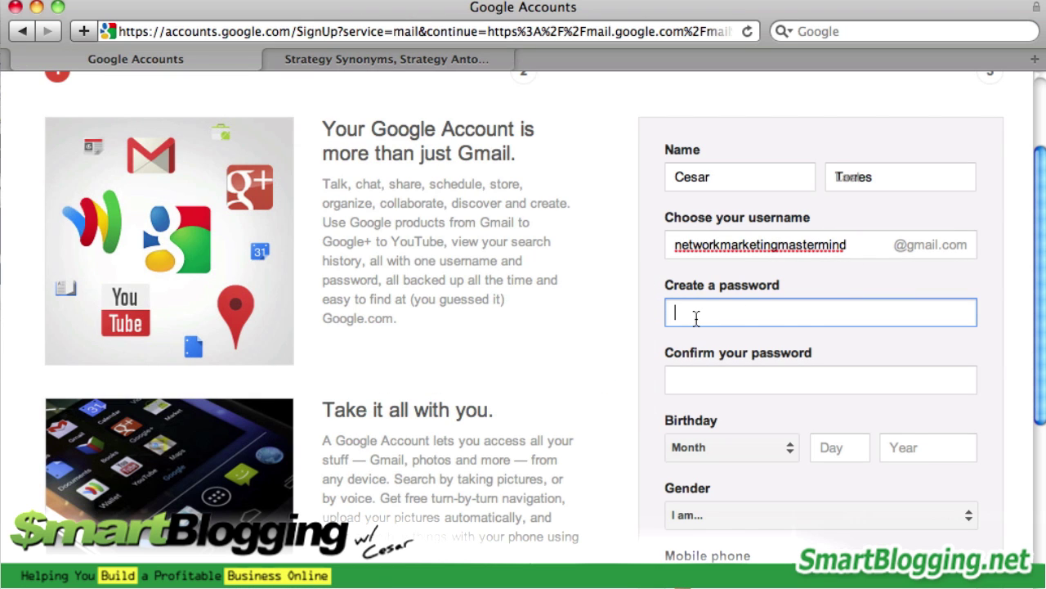
# Enter the account password and confirm it in the second password field
pyautogui.write('*********')
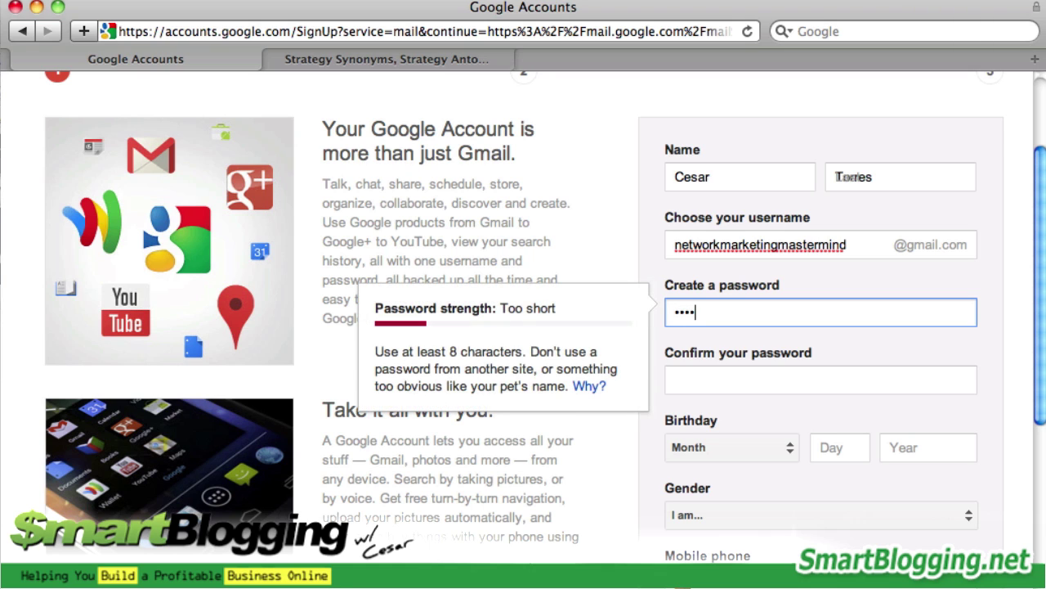
pyautogui.click(821, 380)
pyautogui.write('******')
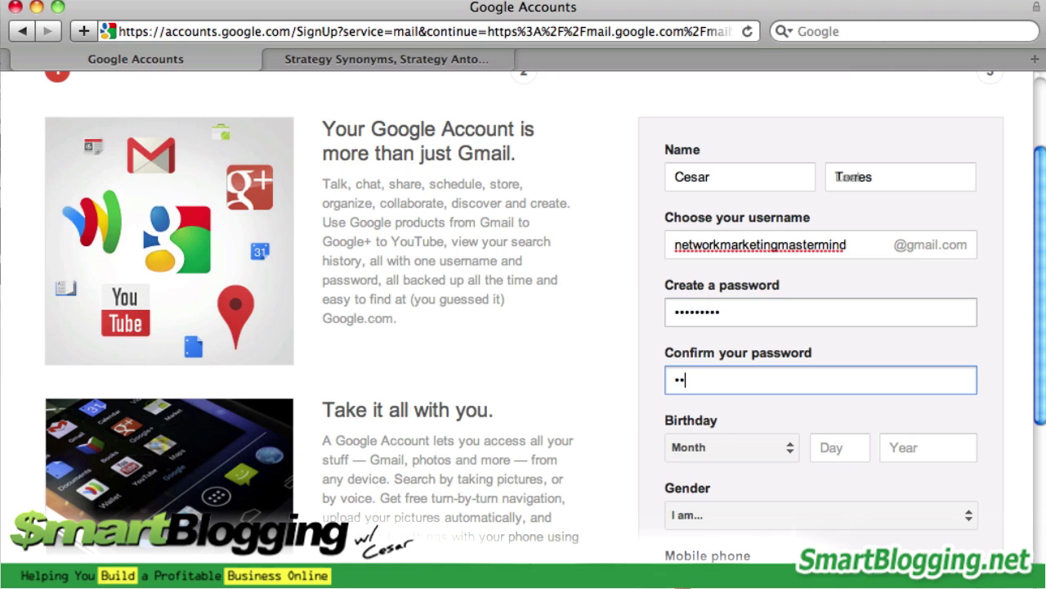
pyautogui.write('***')
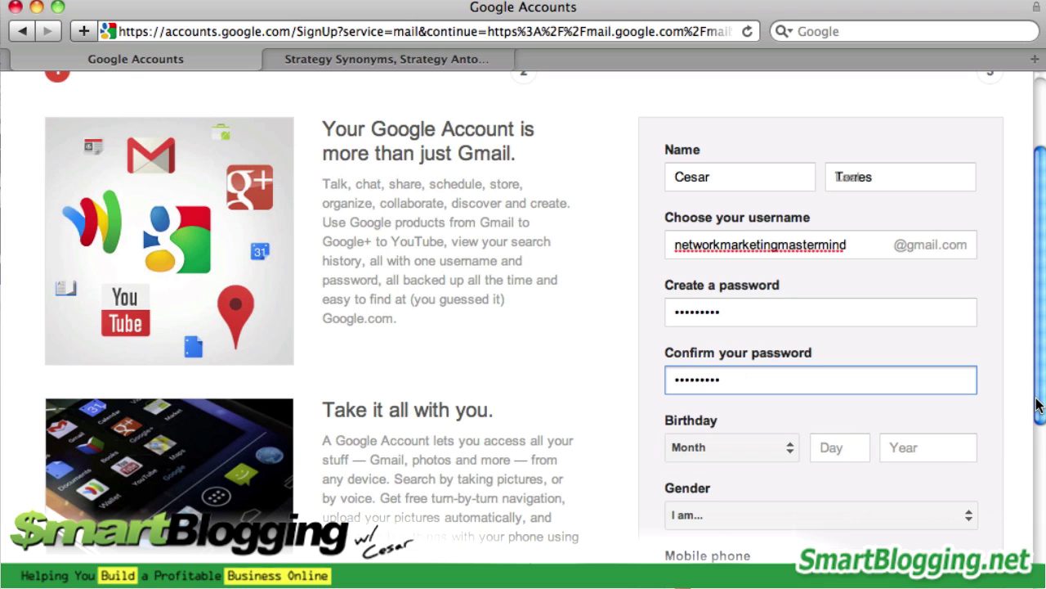
pyautogui.scroll(-3, 730, 343)
pyautogui.click(729, 355)
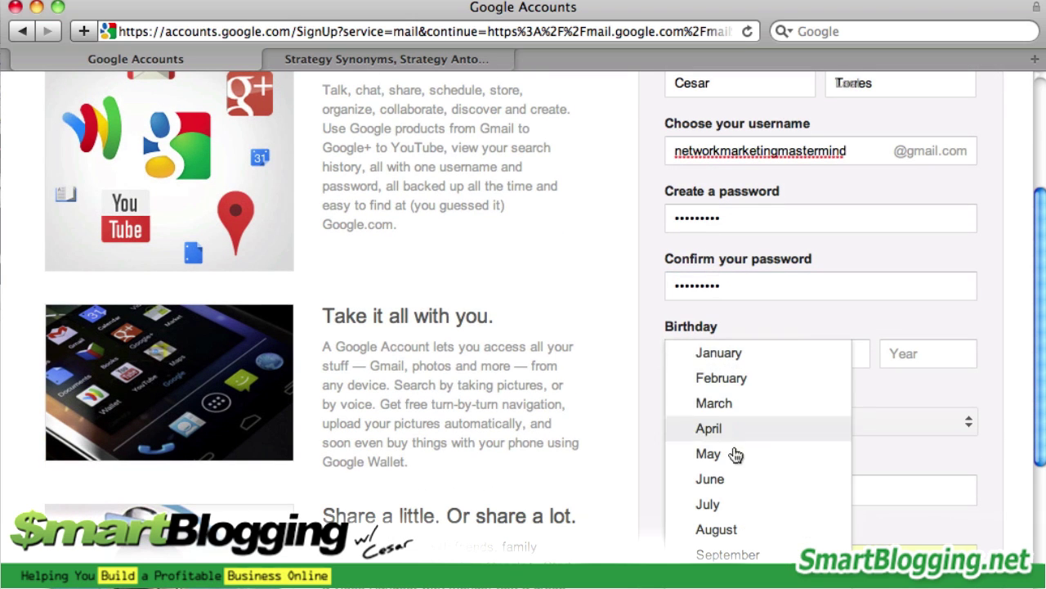
pyautogui.click(724, 454)
pyautogui.click(845, 353)
pyautogui.write('10')
pyautogui.press('Tab')
pyautogui.write('1976')
# Set the gender to Male
pyautogui.press('Tab')
pyautogui.click(727, 427)
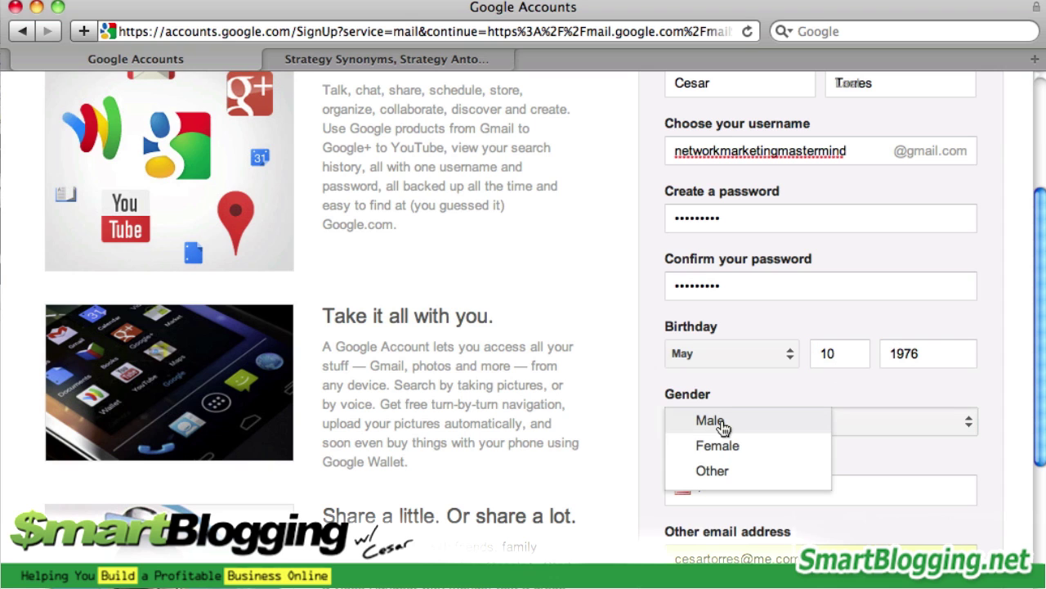
pyautogui.click(720, 425)
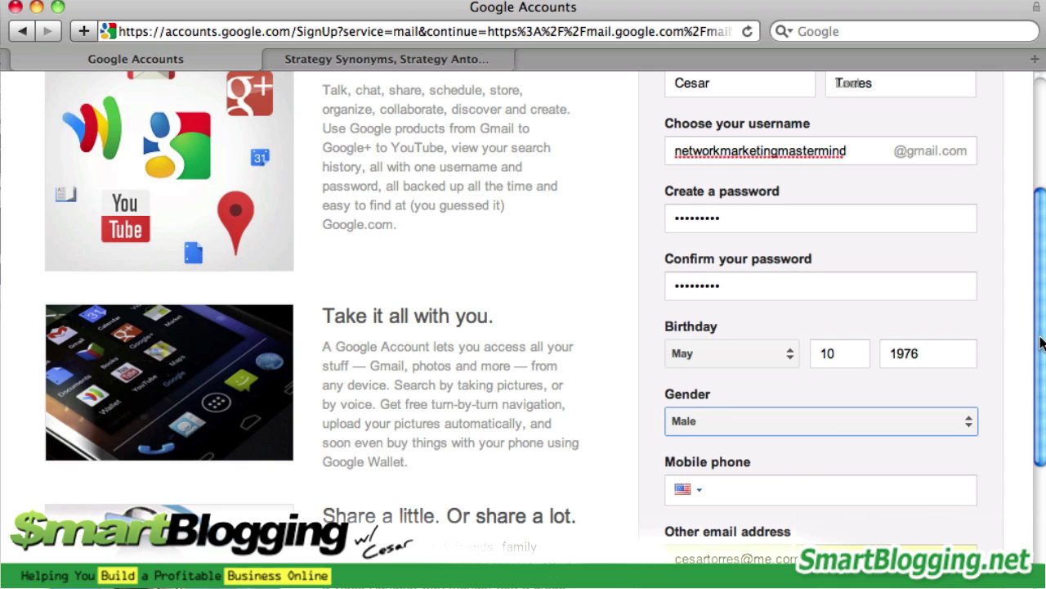
pyautogui.scroll(-5, 1042, 344)
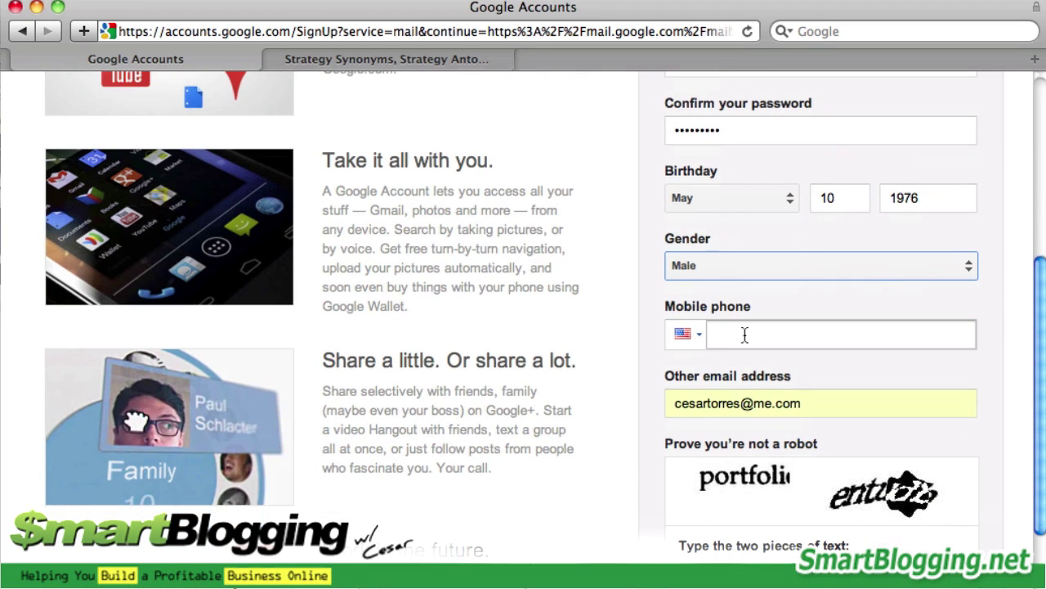
# Enter the mobile phone number
pyautogui.click(744, 335)
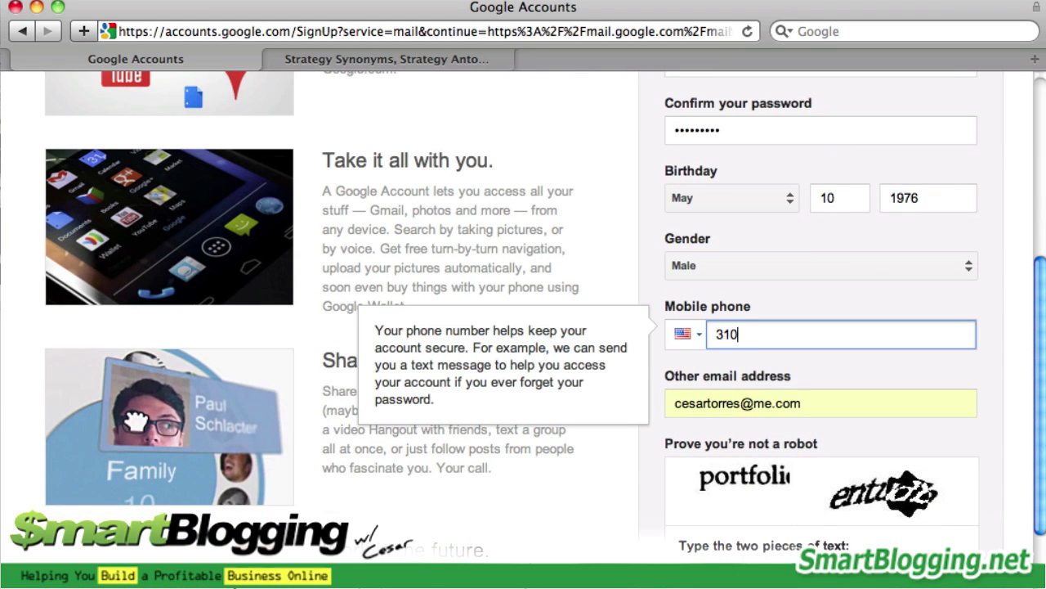
pyautogui.press('Tab')
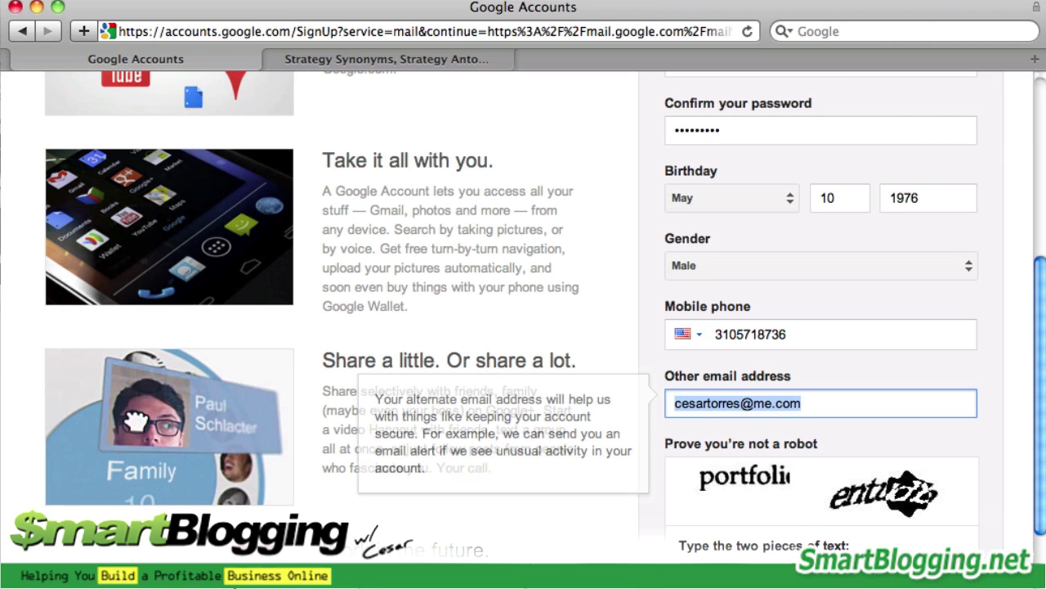
# Replace the existing alternate email address with a new one
pyautogui.tripleClick(828, 406)
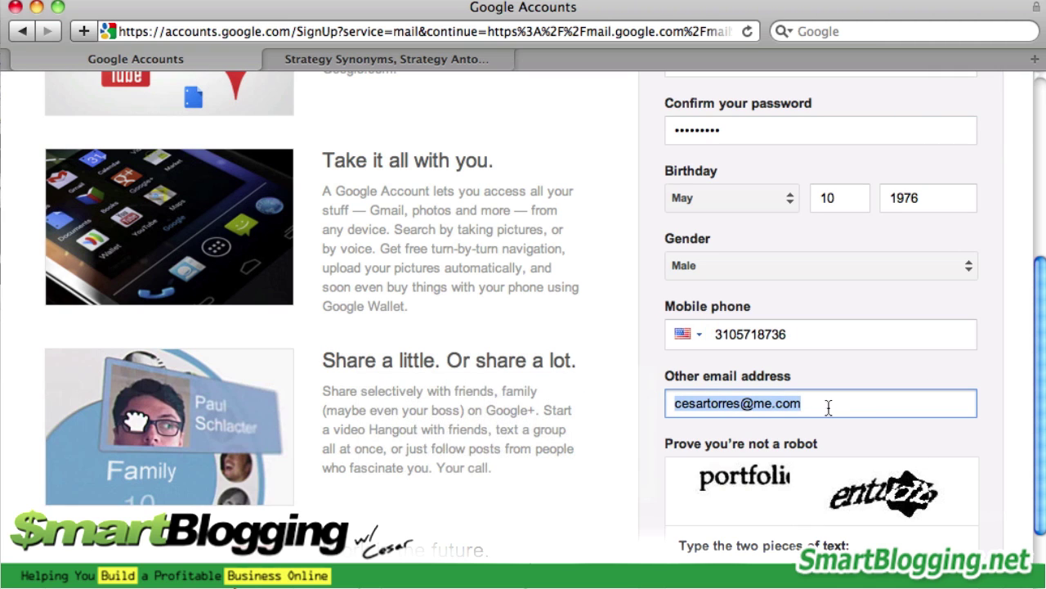
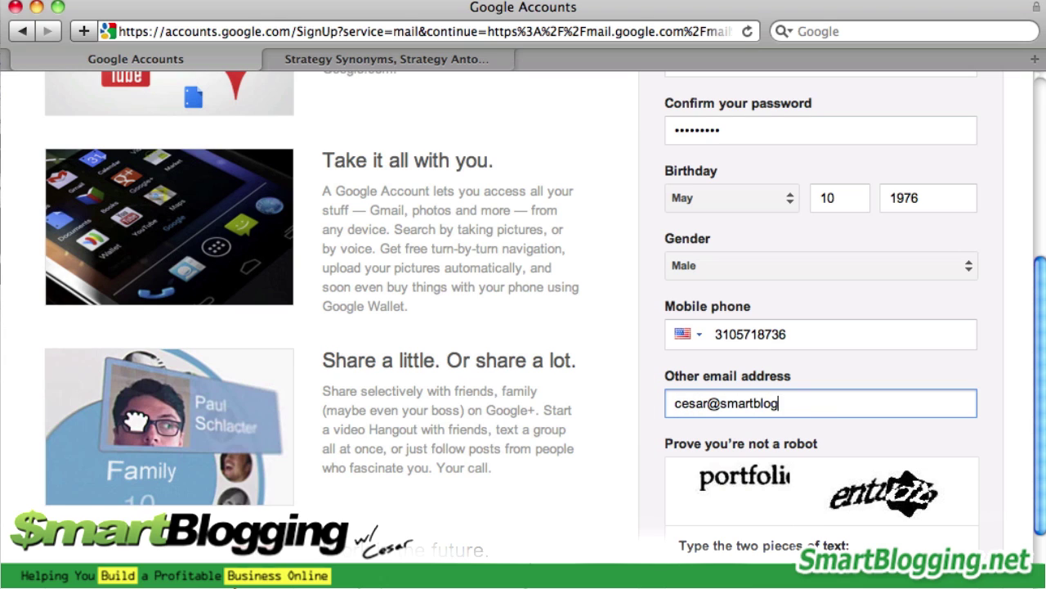
pyautogui.scroll(-2, 1040, 417)
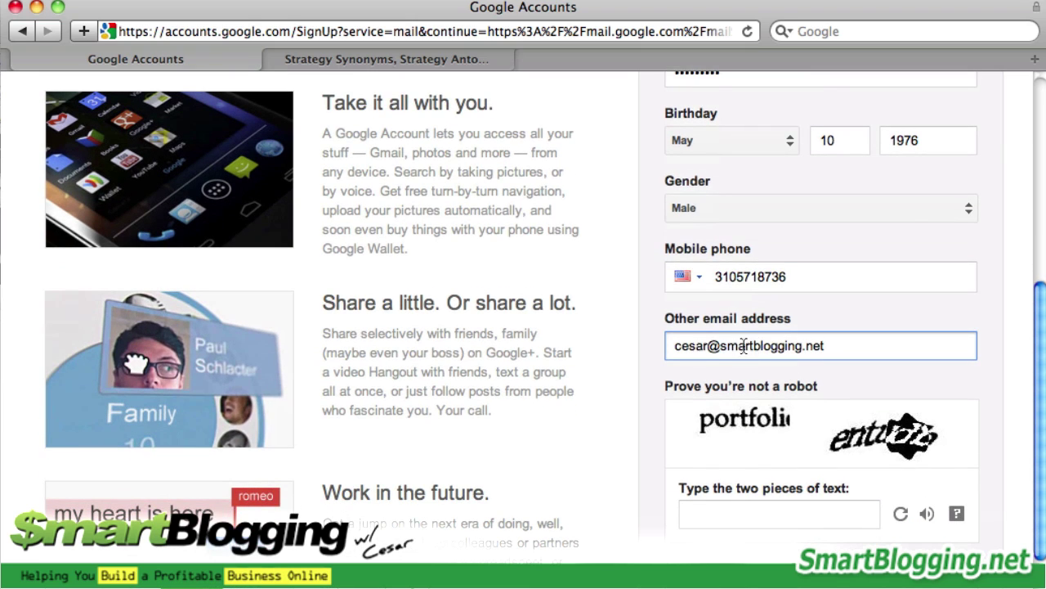
pyautogui.doubleClick(677, 347)
pyautogui.moveTo(747, 351); pyautogui.dragTo(786, 349)
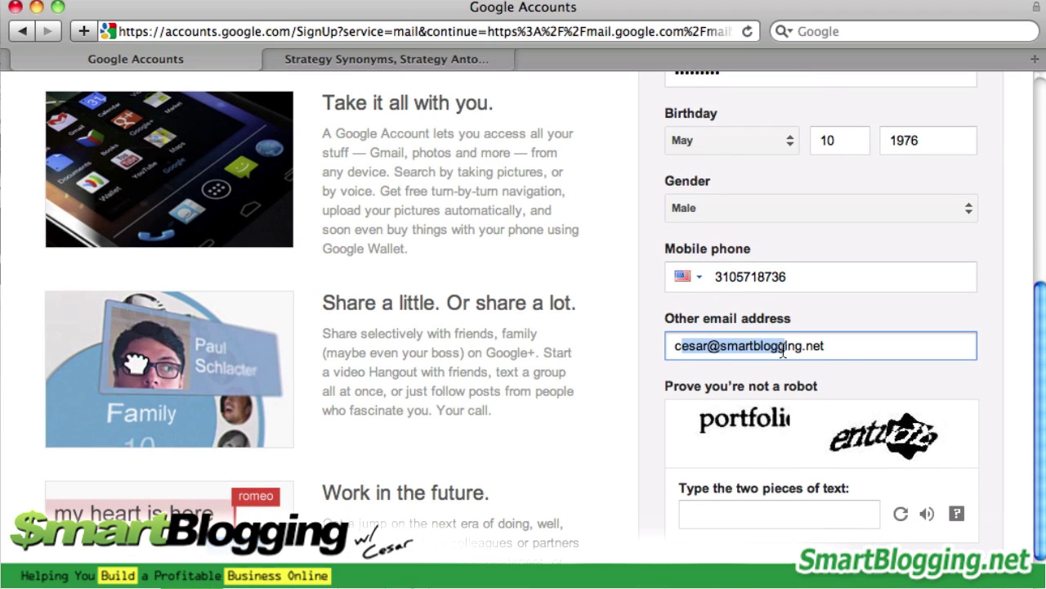
pyautogui.click(847, 350)
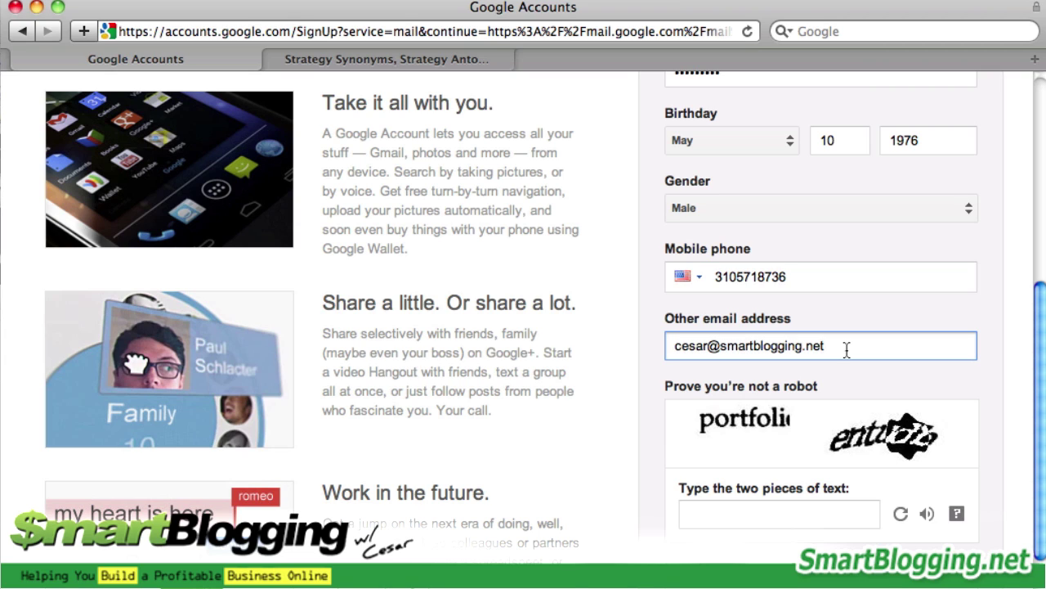
pyautogui.moveTo(834, 350); pyautogui.dragTo(654, 325)
pyautogui.press('super+c')
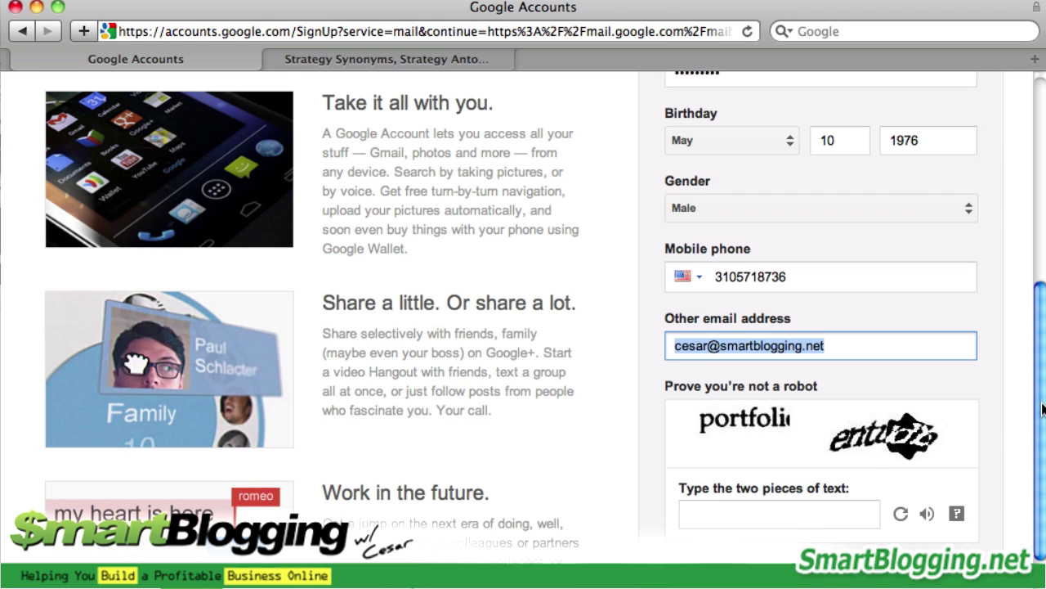
pyautogui.scroll(-3, 1043, 408)
pyautogui.scroll(4, 1040, 406)
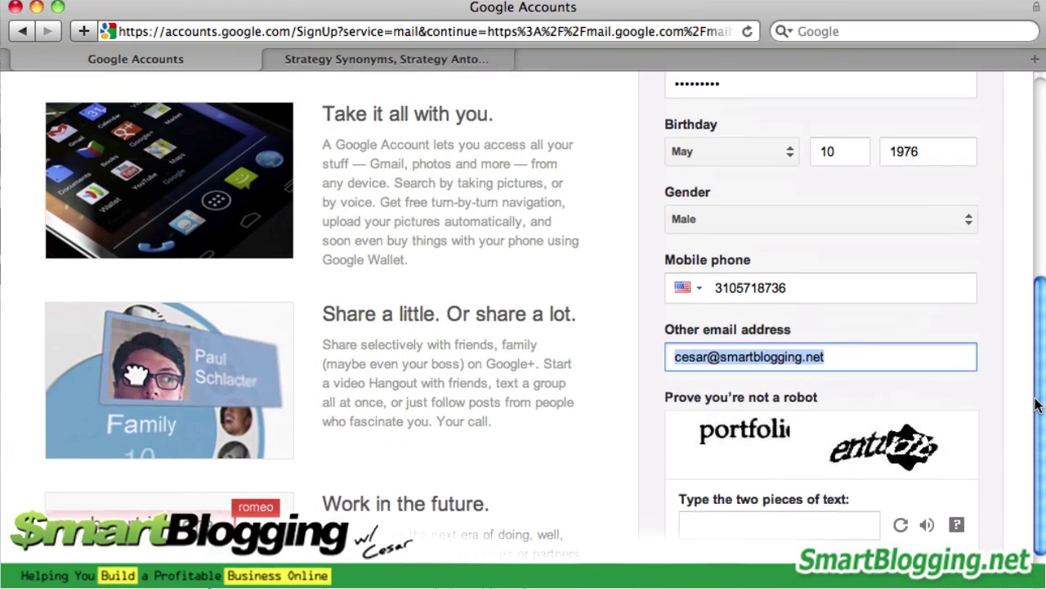
pyautogui.scroll(-2, 1036, 405)
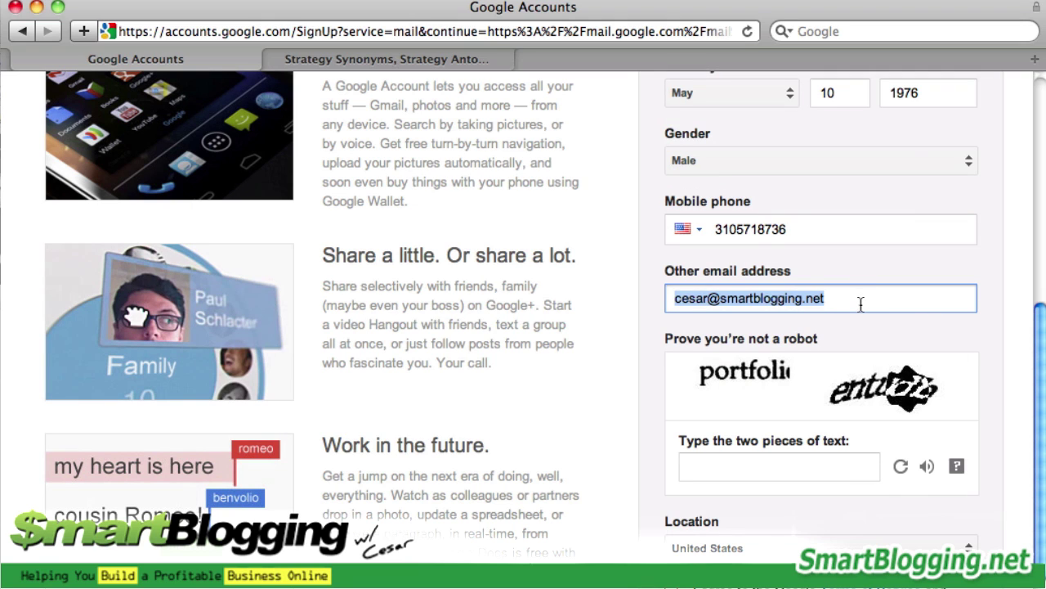
pyautogui.press('BackSpace')
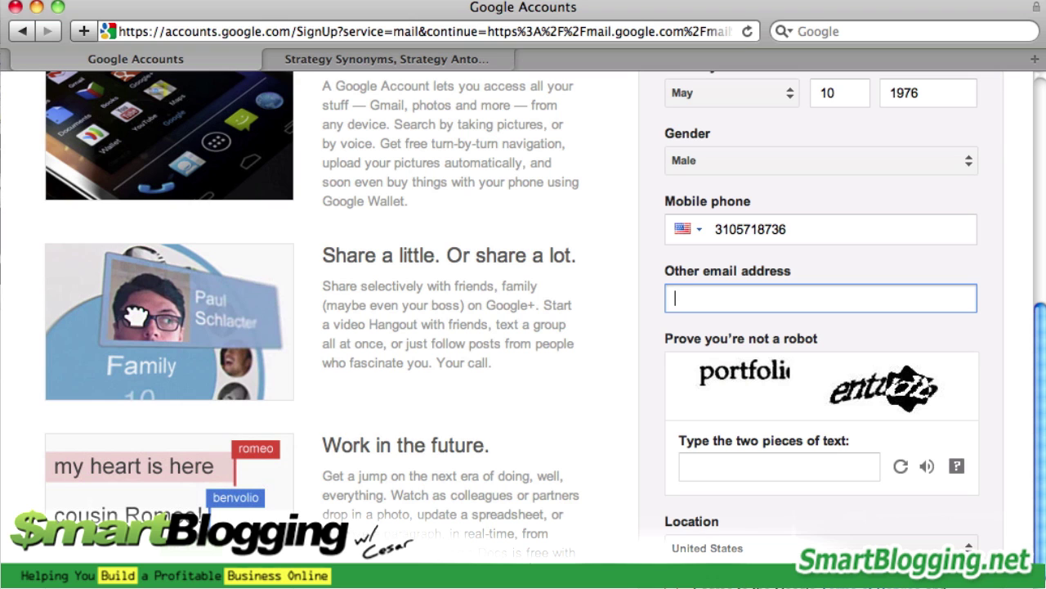
pyautogui.press('super+v')
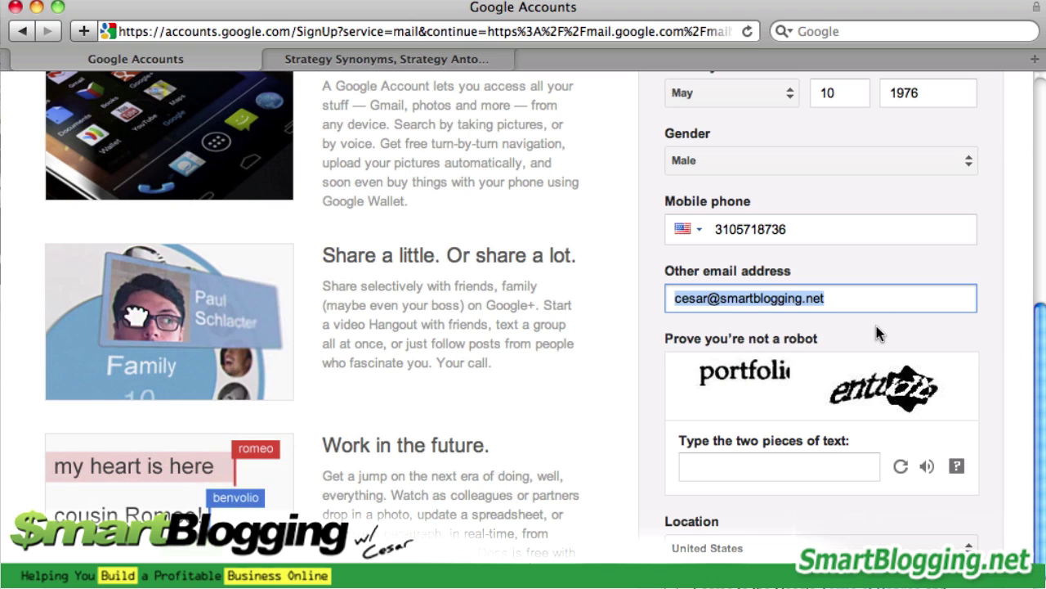
# Type 'portfolio entudb' as the captcha answer
pyautogui.scroll(-3, 743, 433)
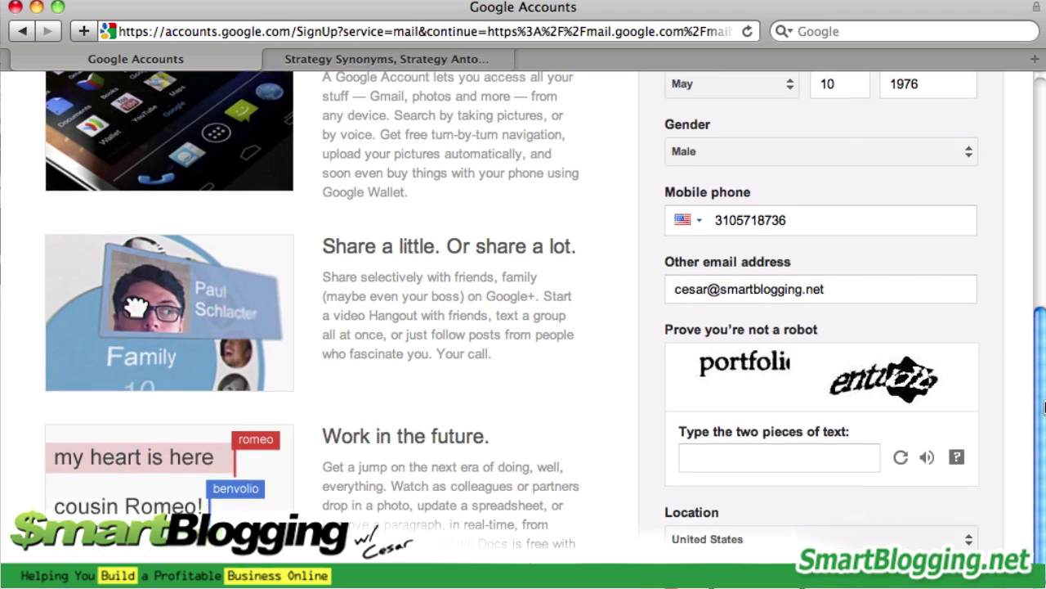
pyautogui.click(715, 337)
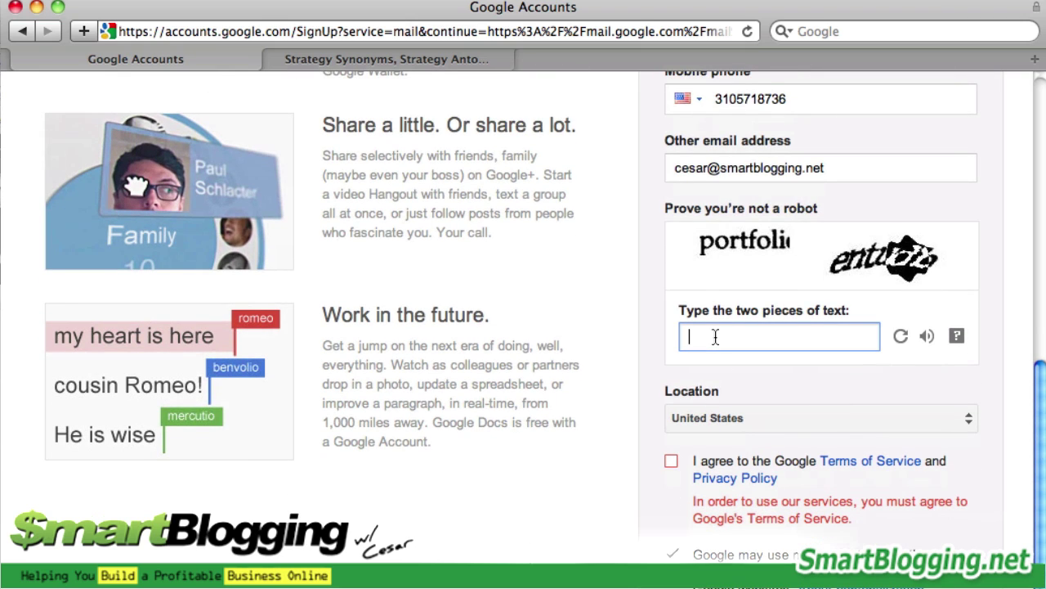
pyautogui.write('portfolio entud')
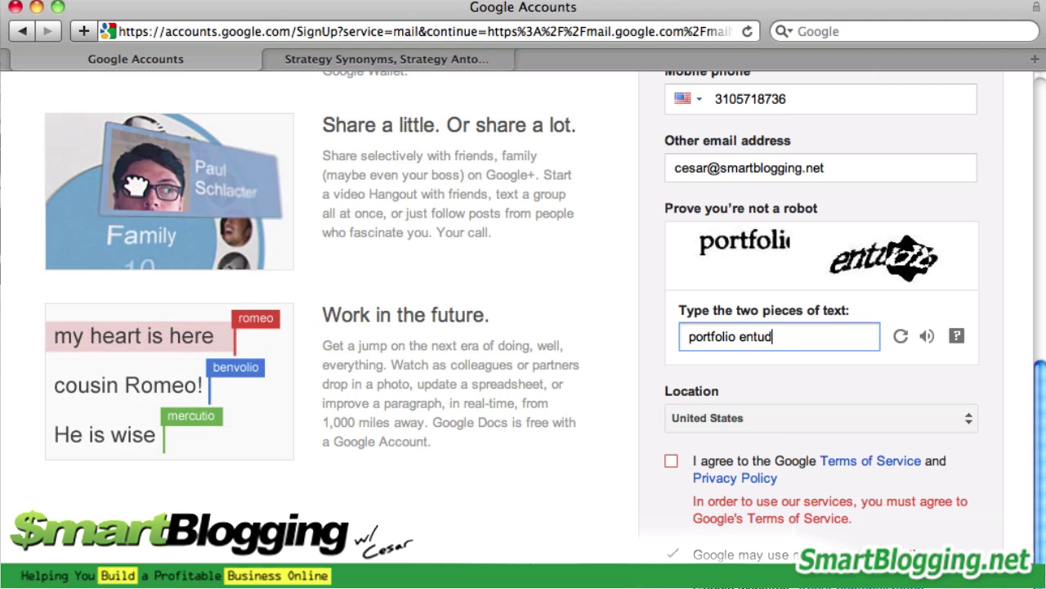
pyautogui.write('b')
# Browse the Location list to the countries starting with U
pyautogui.click(770, 413)
pyautogui.click(770, 413)
pyautogui.click(770, 413)
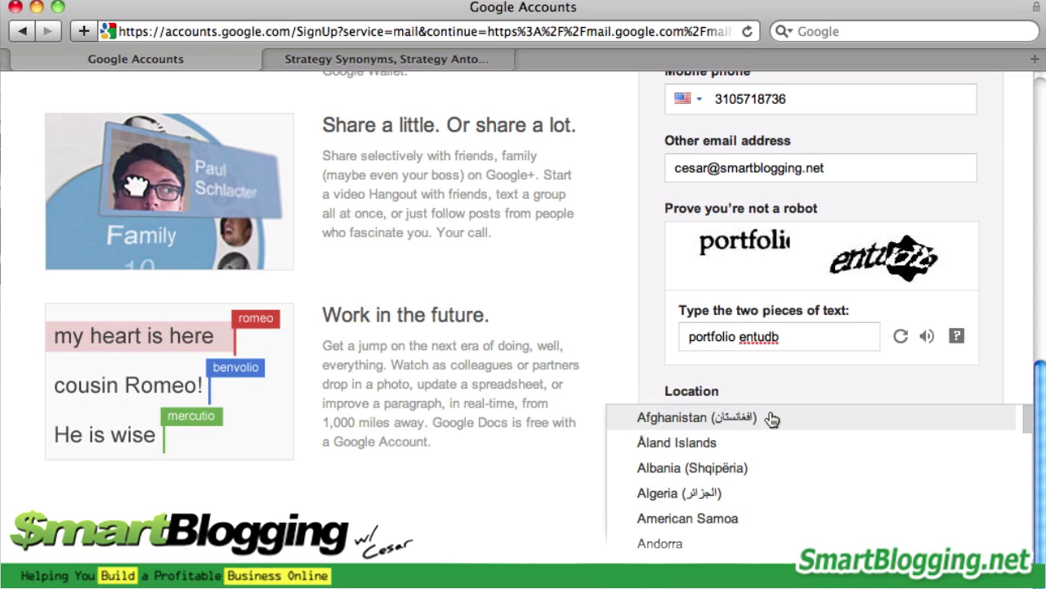
pyautogui.write('u')
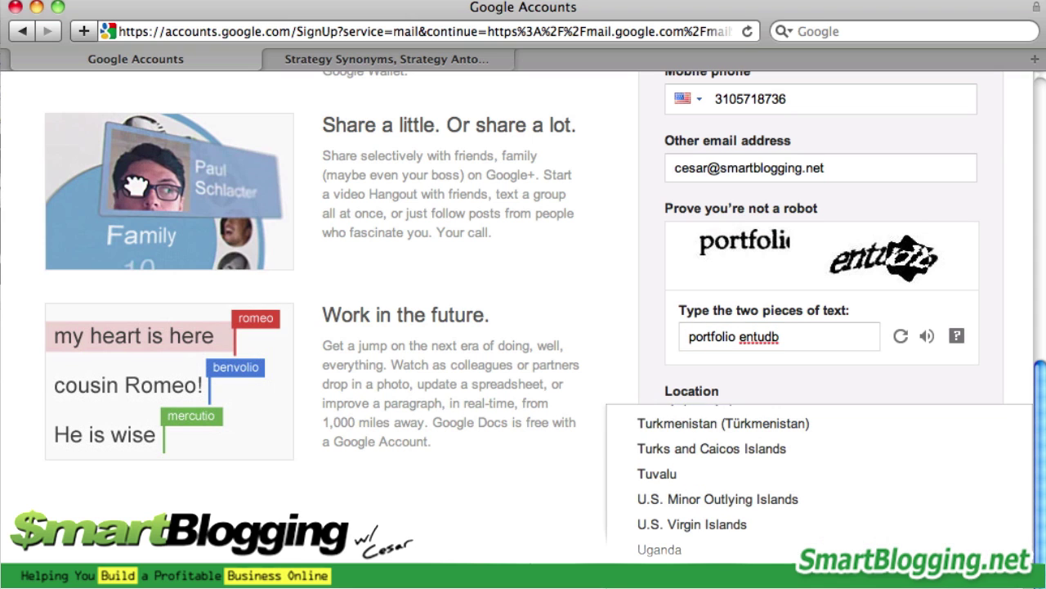
pyautogui.press('Down')
pyautogui.press('Down')
pyautogui.press('Down')
pyautogui.press('Down')
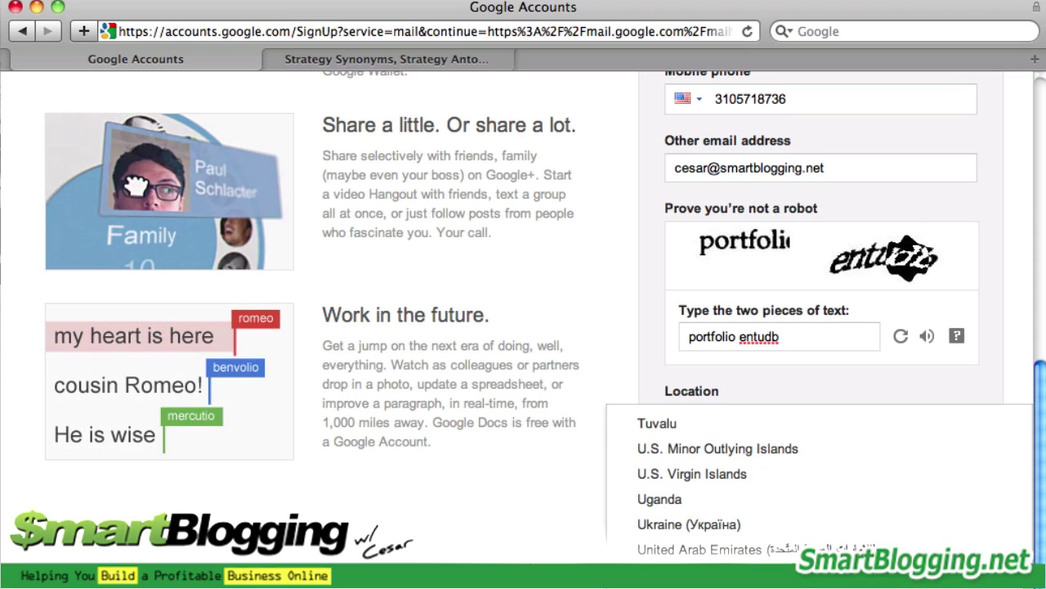
pyautogui.press('Down')
pyautogui.press('Up')
pyautogui.press('Up')
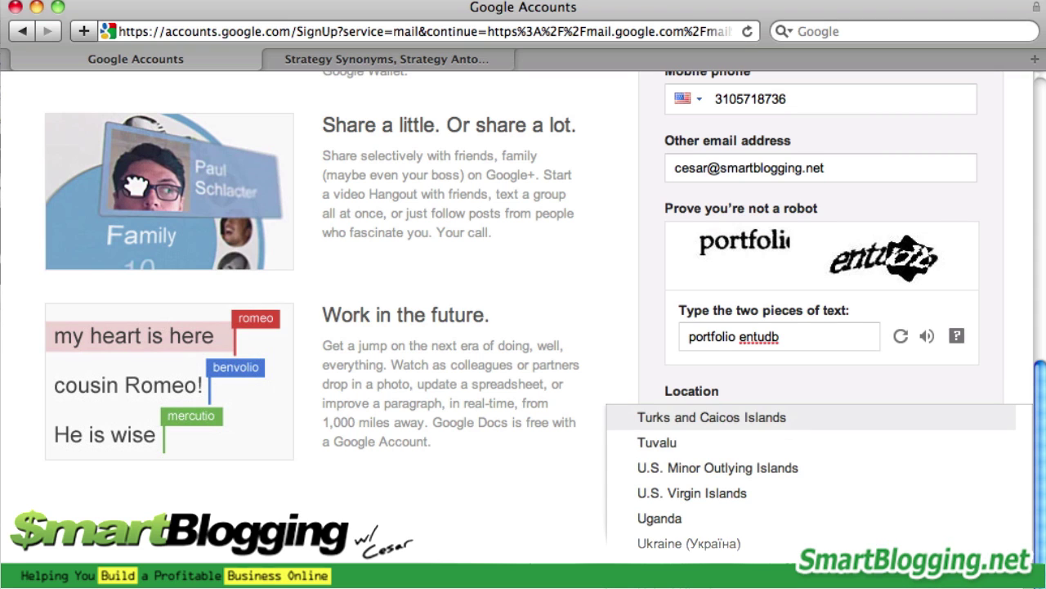
pyautogui.press('Down')
pyautogui.press('Down')
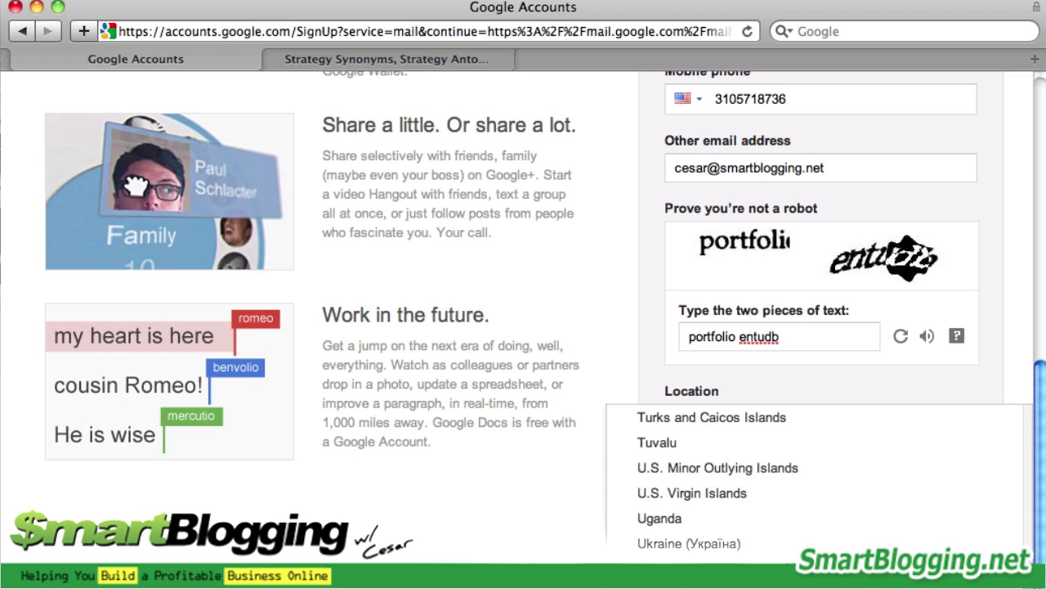
pyautogui.scroll(5, 899, 523)
pyautogui.scroll(-4, 869, 510)
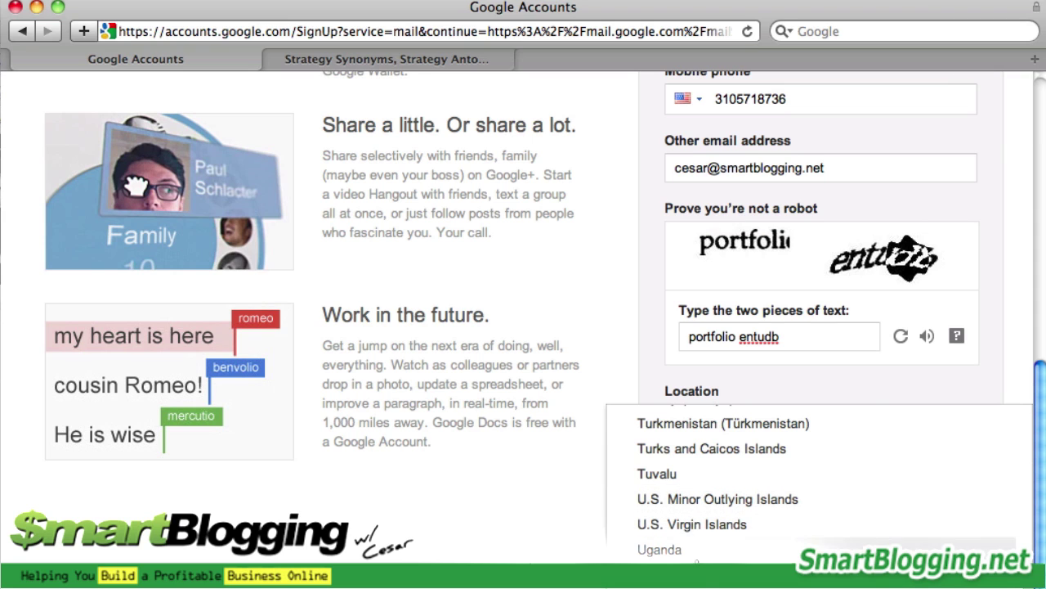
pyautogui.press('Escape')
# Select United States as location and agree to the Terms of Service and Privacy Policy
pyautogui.click(761, 419)
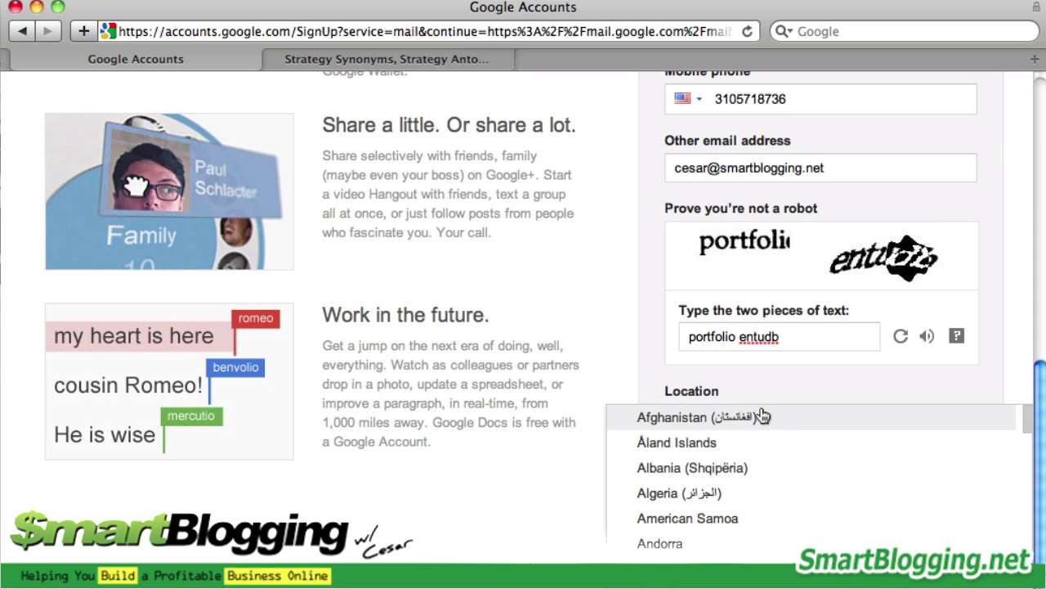
pyautogui.scroll(-20, 761, 417)
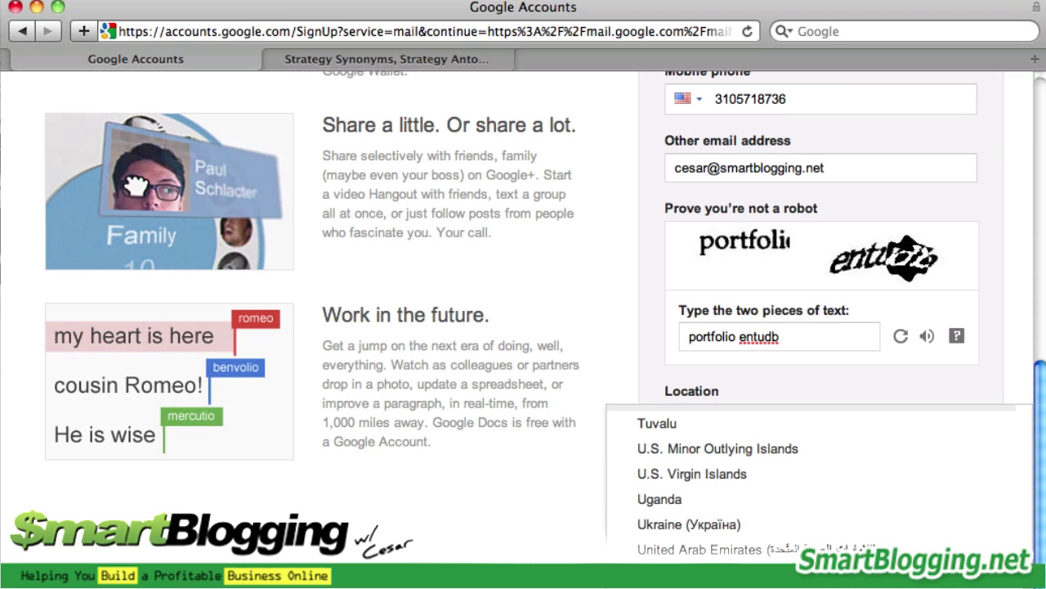
pyautogui.click(667, 549)
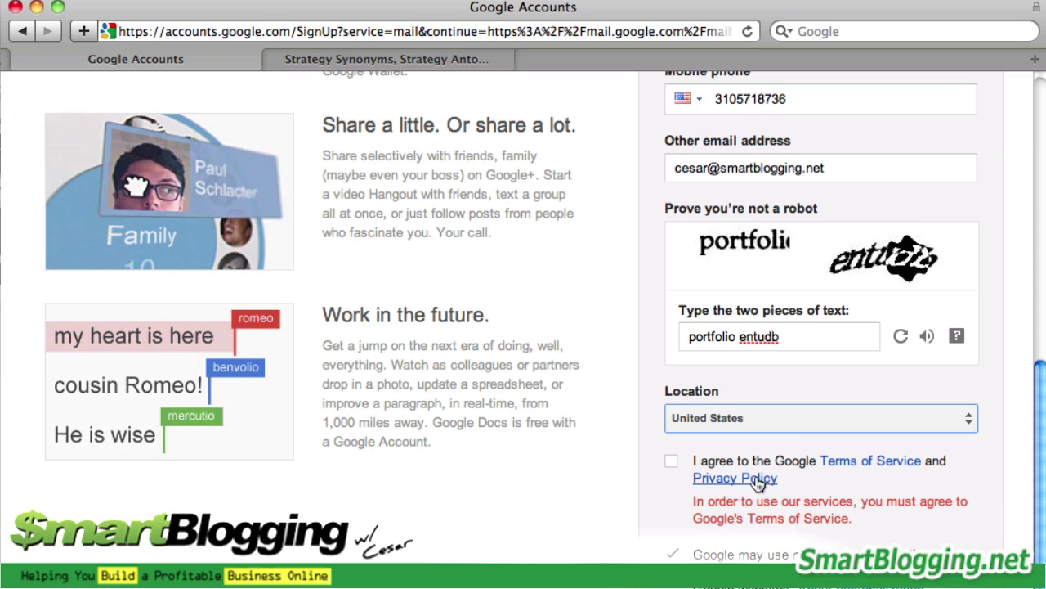
pyautogui.click(672, 463)
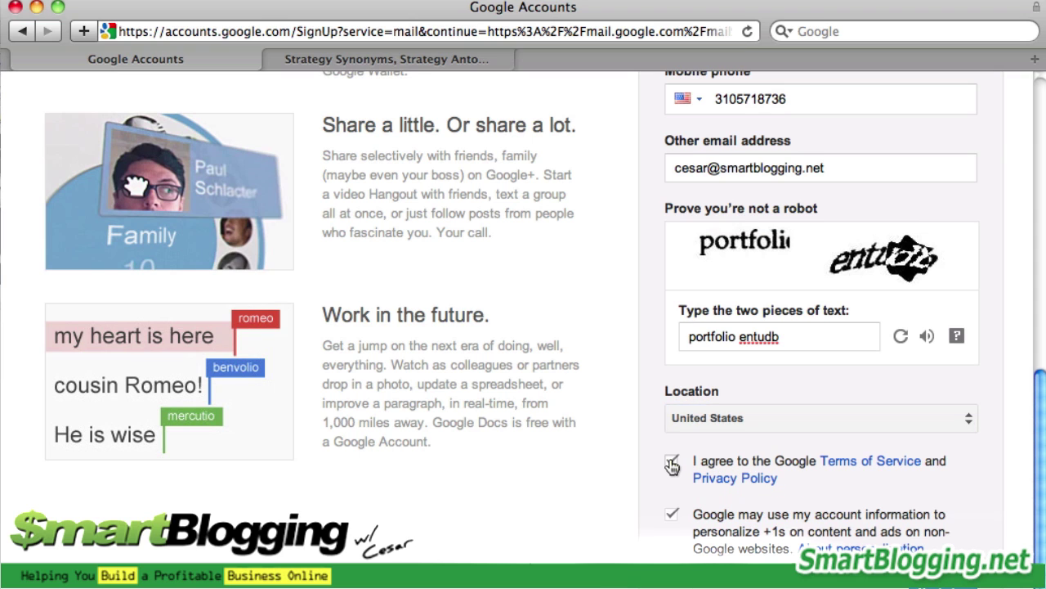
pyautogui.scroll(-2, 1038, 531)
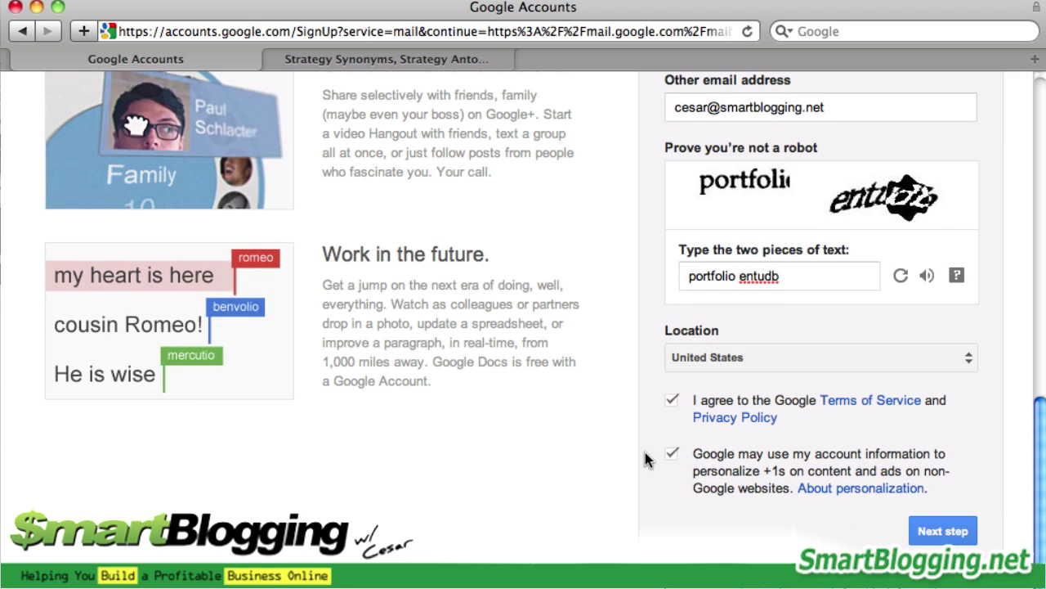
# Opt out of +1 ad personalization, submit the sign-up, and start adding a profile photo
pyautogui.click(671, 454)
pyautogui.click(944, 531)
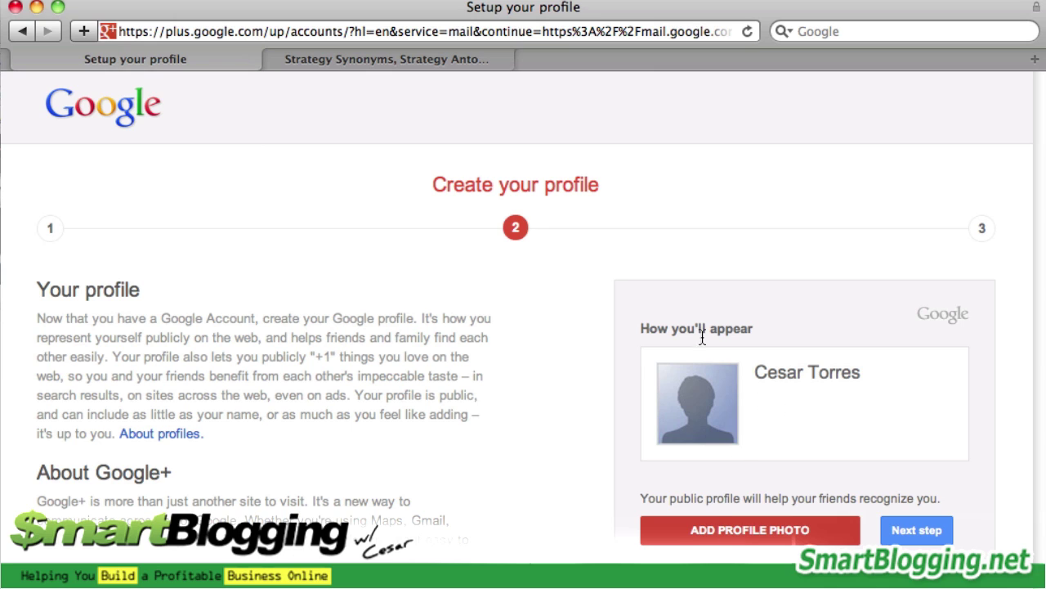
pyautogui.click(761, 533)
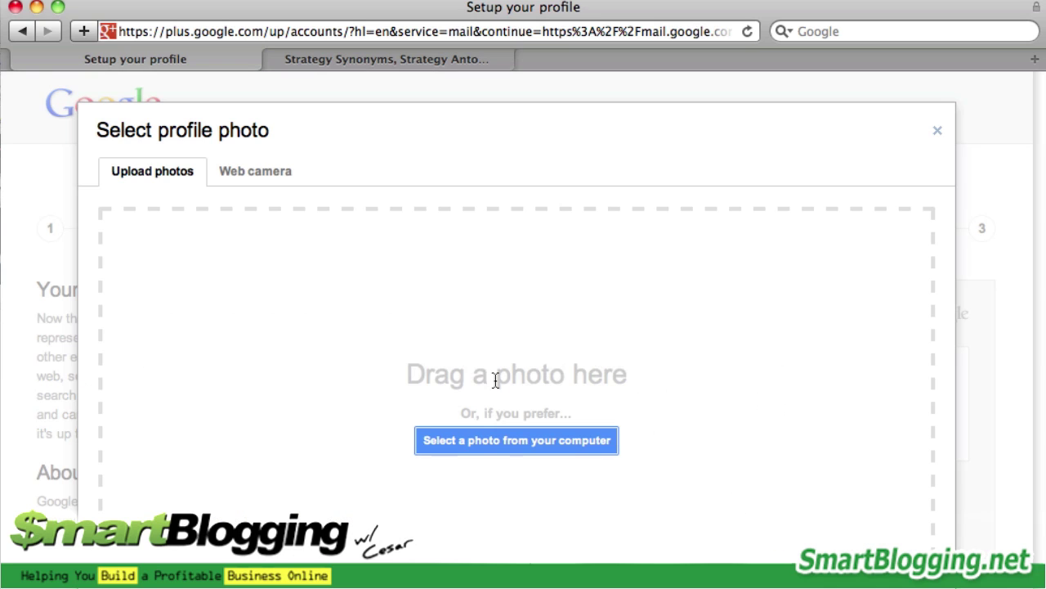
# Upload the PNG headshot from SMARTBLOGGING, crop it to the face, and finish the step
pyautogui.click(528, 448)
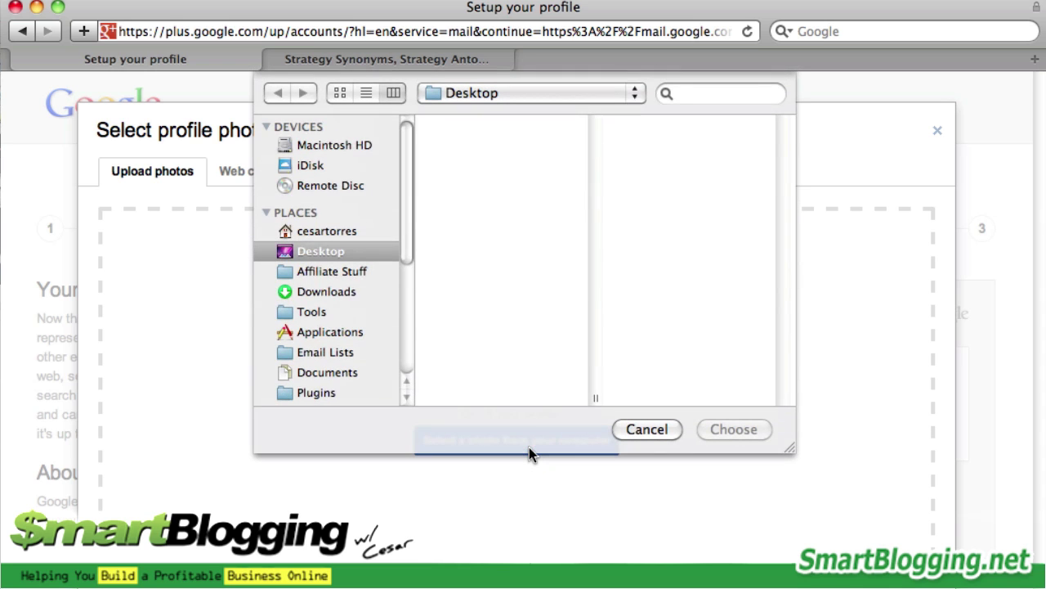
pyautogui.click(528, 93)
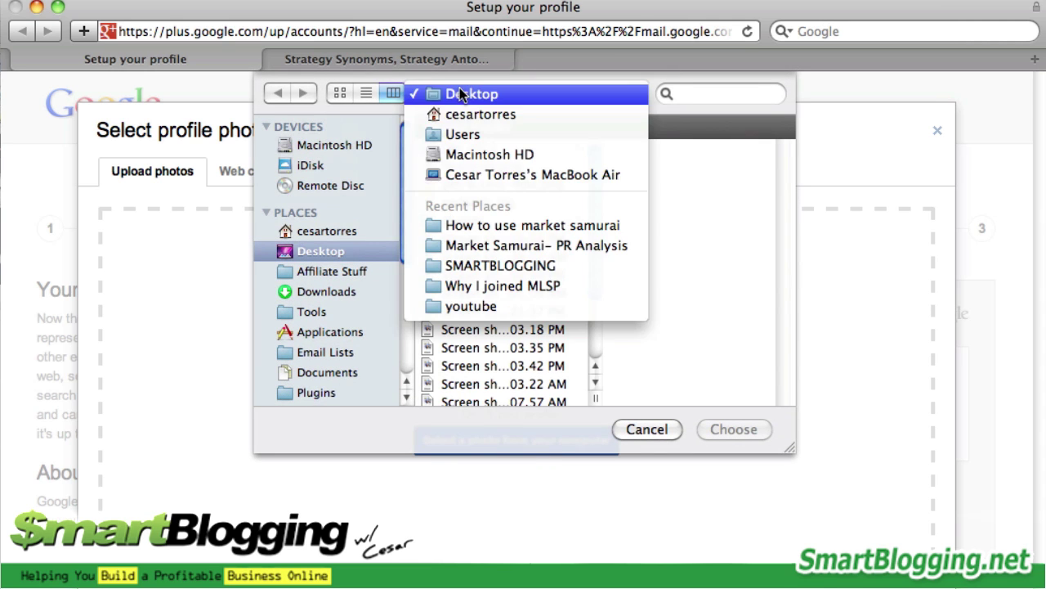
pyautogui.click(508, 268)
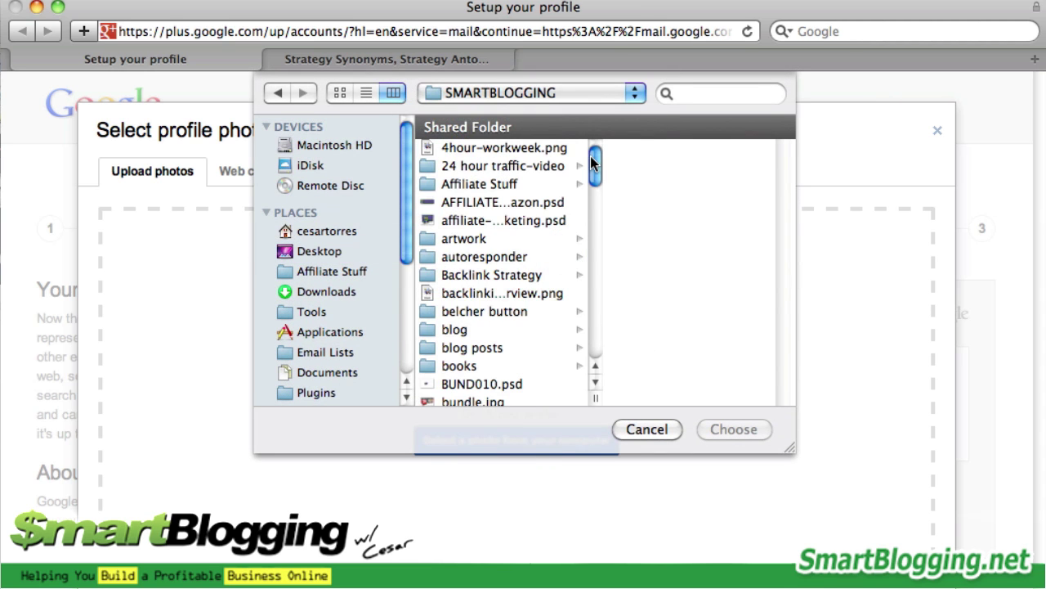
pyautogui.moveTo(595, 175); pyautogui.dragTo(595, 205)
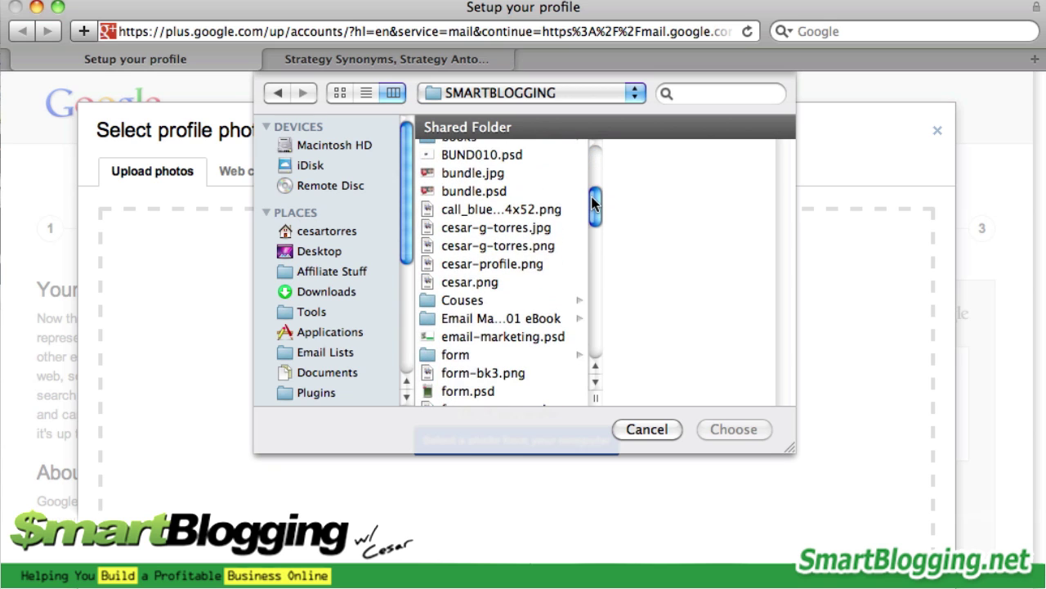
pyautogui.click(542, 237)
pyautogui.doubleClick(537, 243)
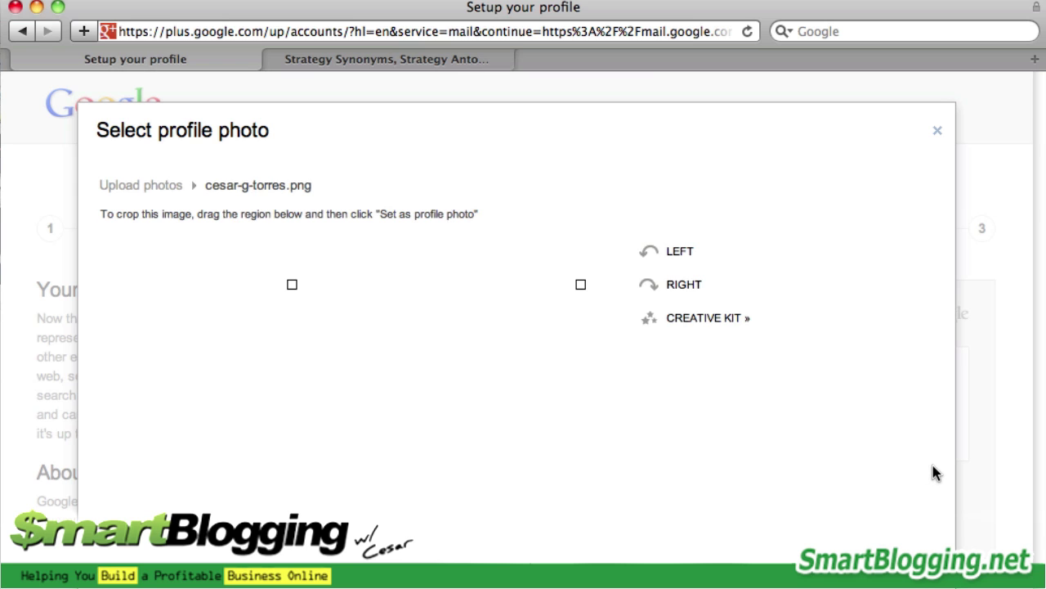
pyautogui.moveTo(460, 360); pyautogui.dragTo(448, 318)
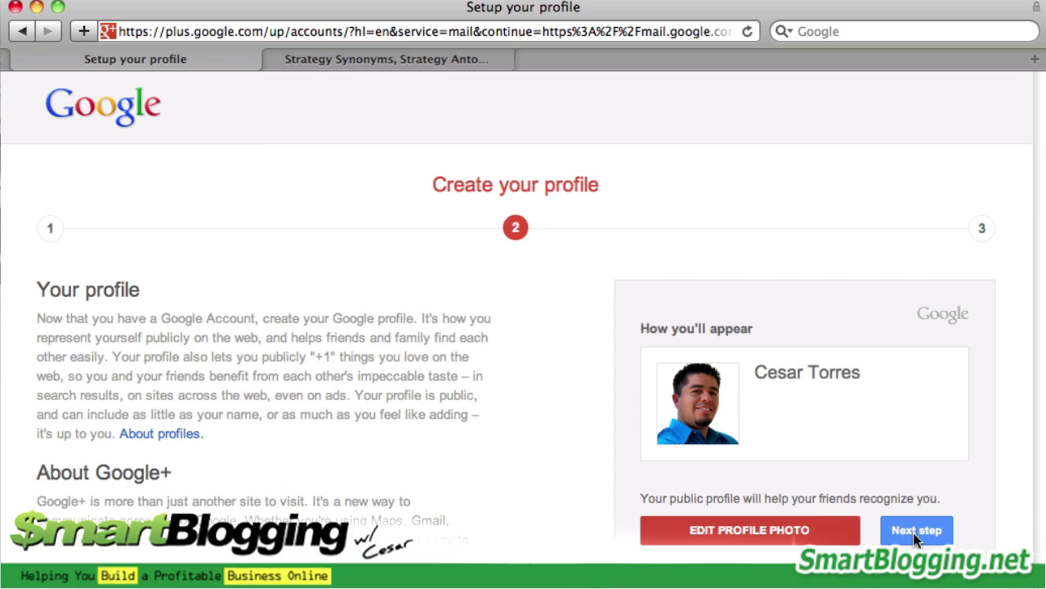
pyautogui.click(915, 526)
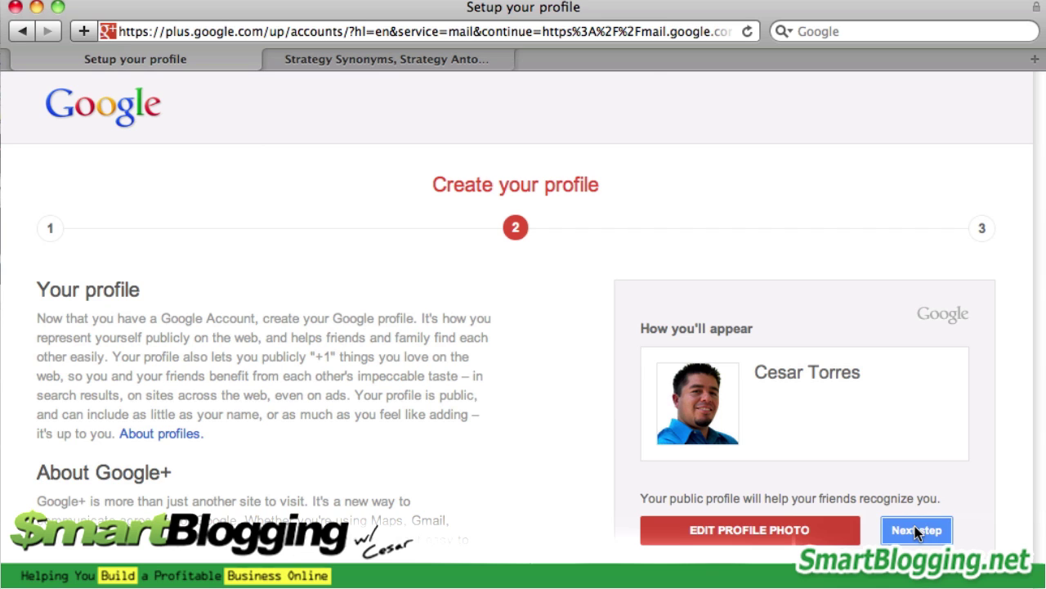